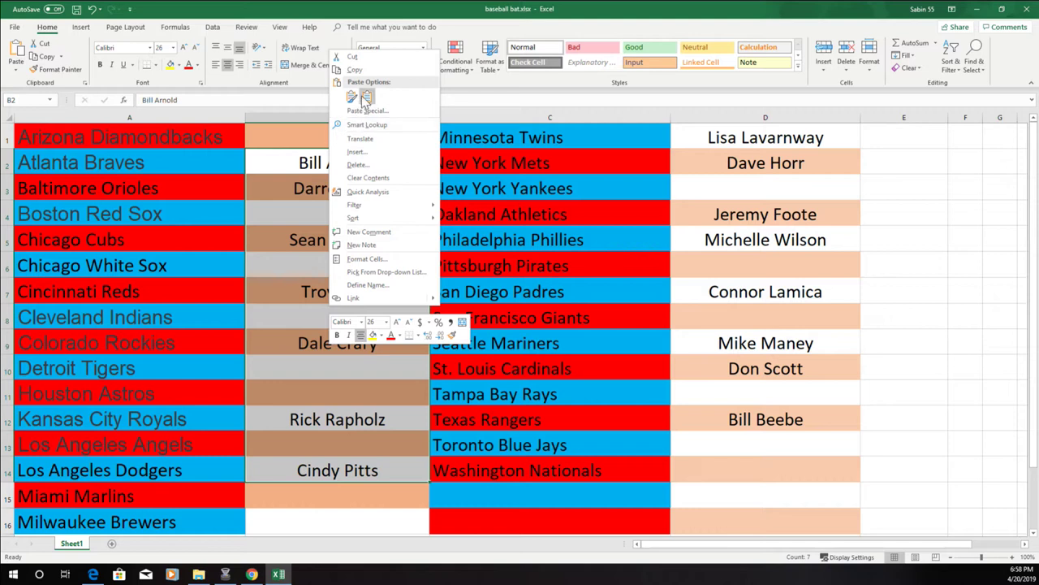
Step: Copy the participant names in B2:B14 and D1:D12 for pasting into the browser
{"action": "left_click", "coordinate": [354, 69]}
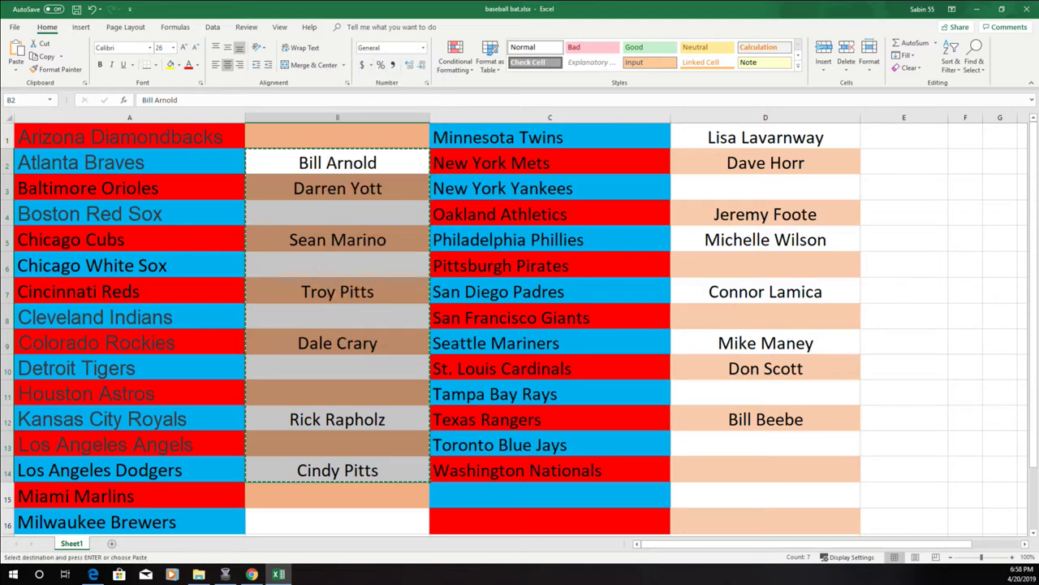
{"action": "key", "text": "alt+Tab"}
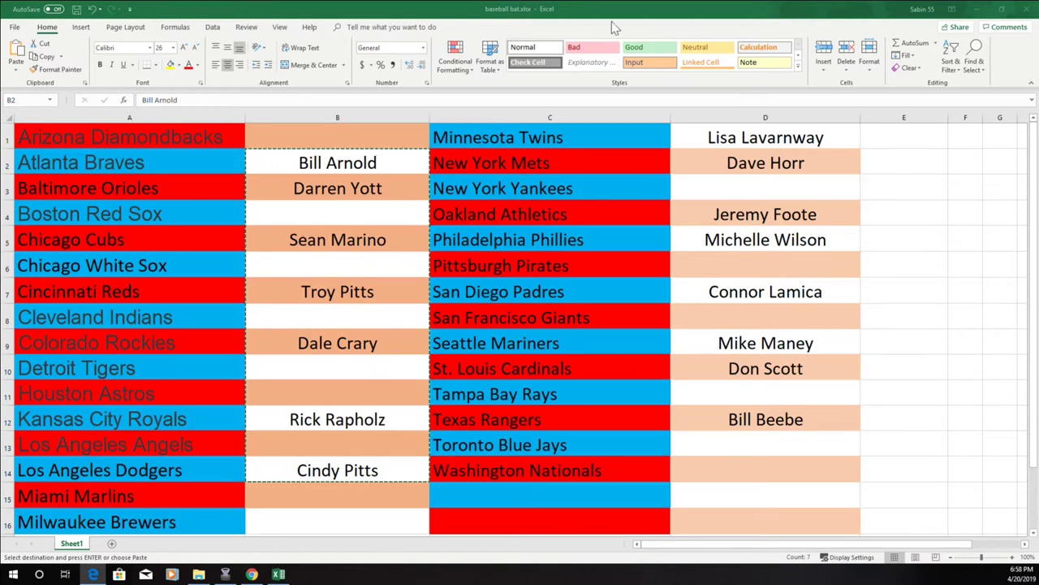
{"action": "left_click", "coordinate": [769, 142]}
{"action": "left_click_drag", "start_coordinate": [768, 140], "coordinate": [788, 411]}
{"action": "right_click", "coordinate": [765, 247]}
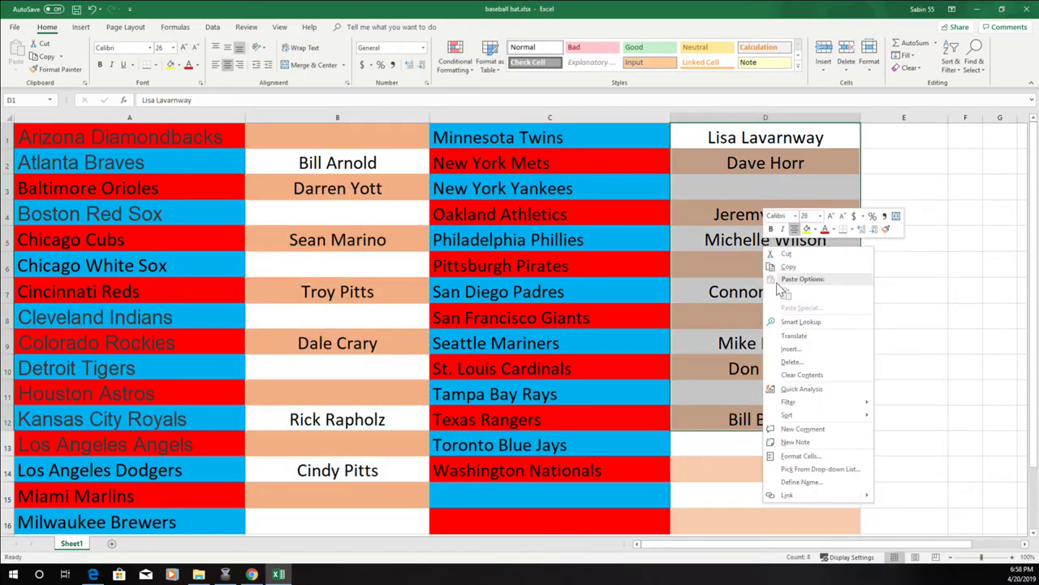
{"action": "left_click", "coordinate": [787, 267]}
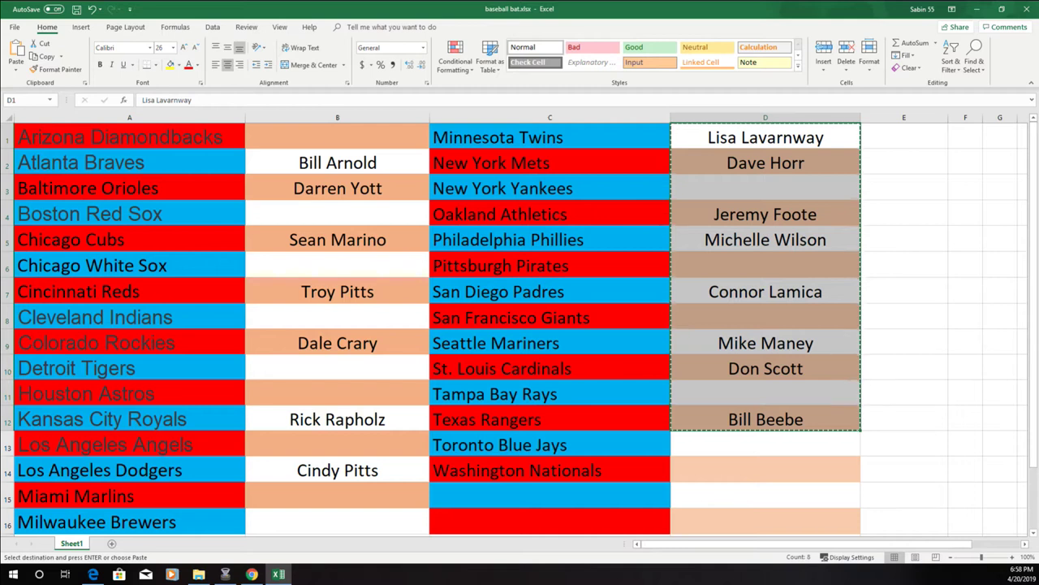
{"action": "left_click", "coordinate": [93, 574]}
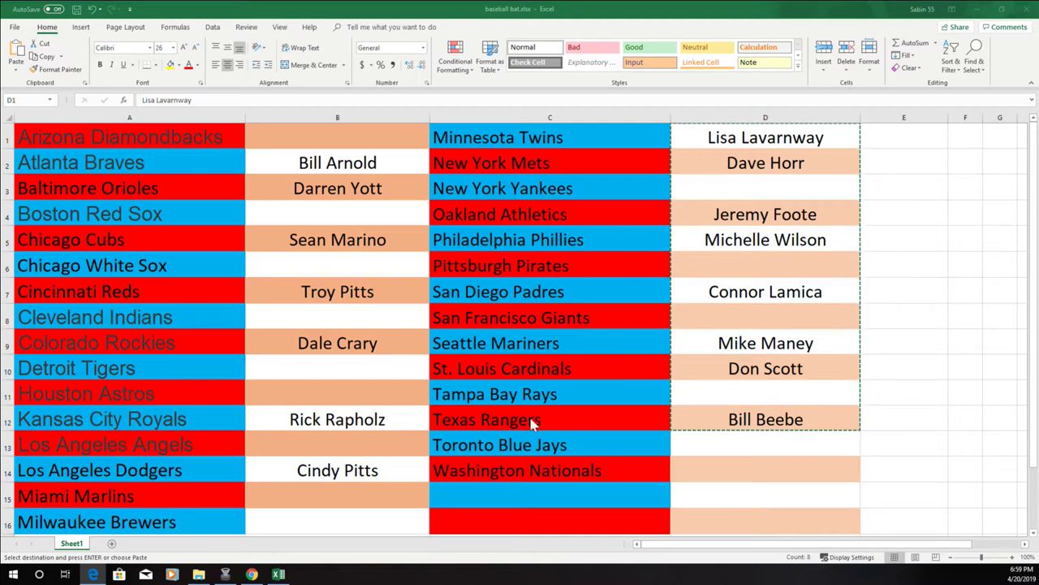
{"action": "key", "text": "Return"}
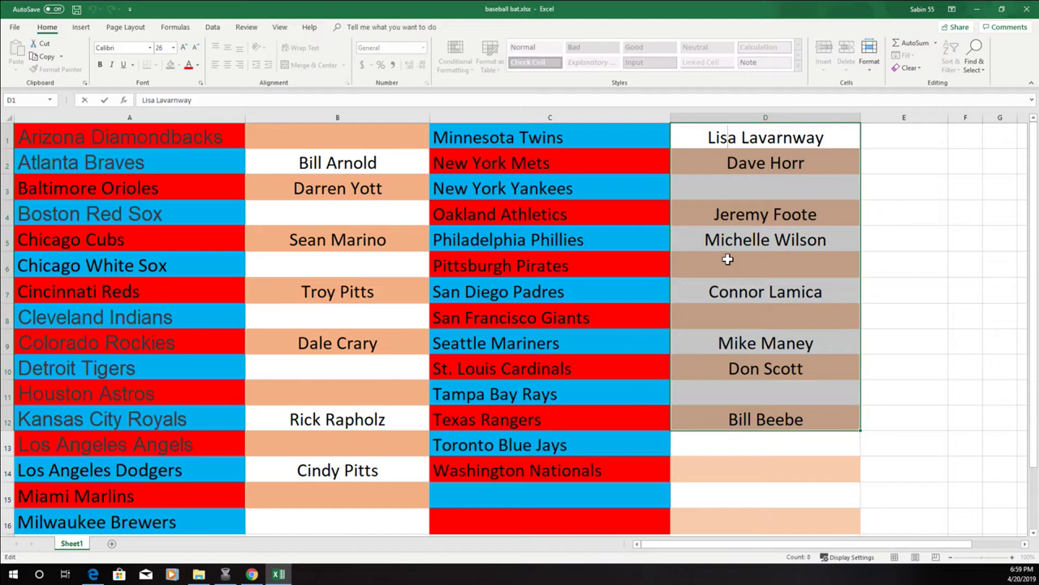
Step: Make cell D6 the active cell in the spreadsheet
{"action": "left_click", "coordinate": [727, 259]}
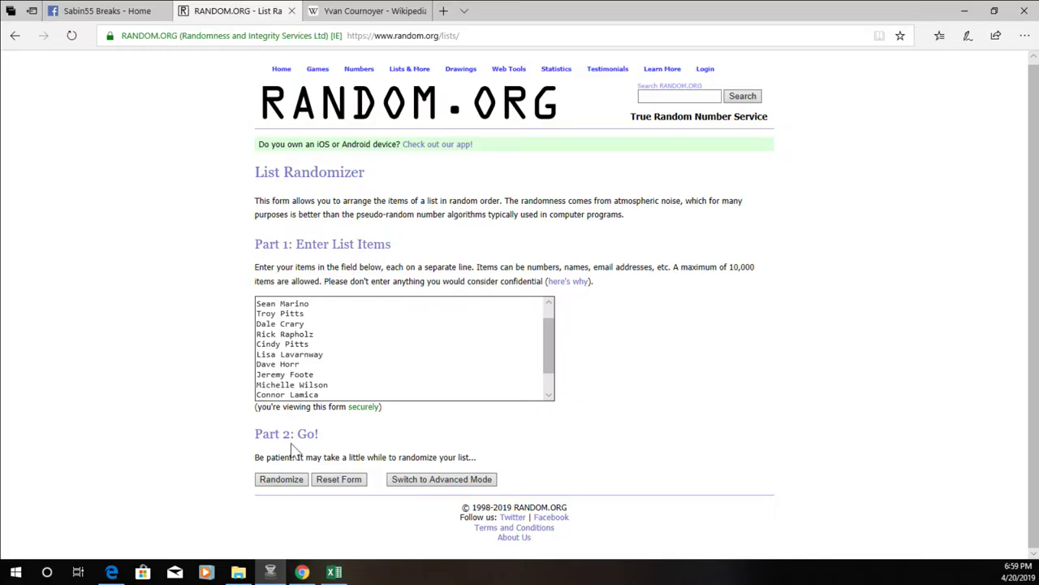
Step: Open the Yvan Cournoyer article and highlight its 2017 '100 Greatest NHL Players' sentence
{"action": "left_click", "coordinate": [347, 13]}
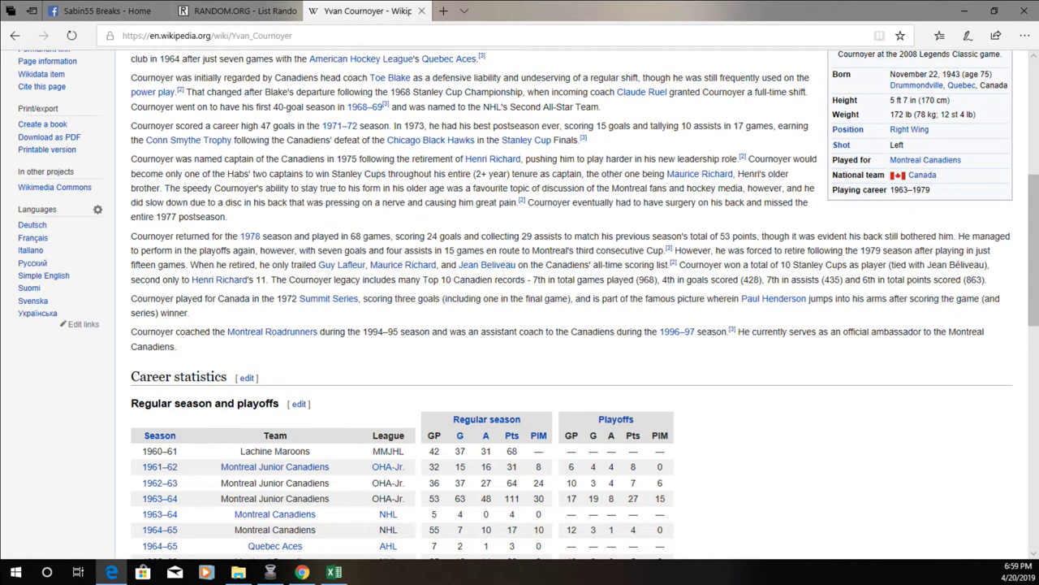
{"action": "scroll", "coordinate": [519, 305], "scroll_direction": "up", "scroll_amount": 3}
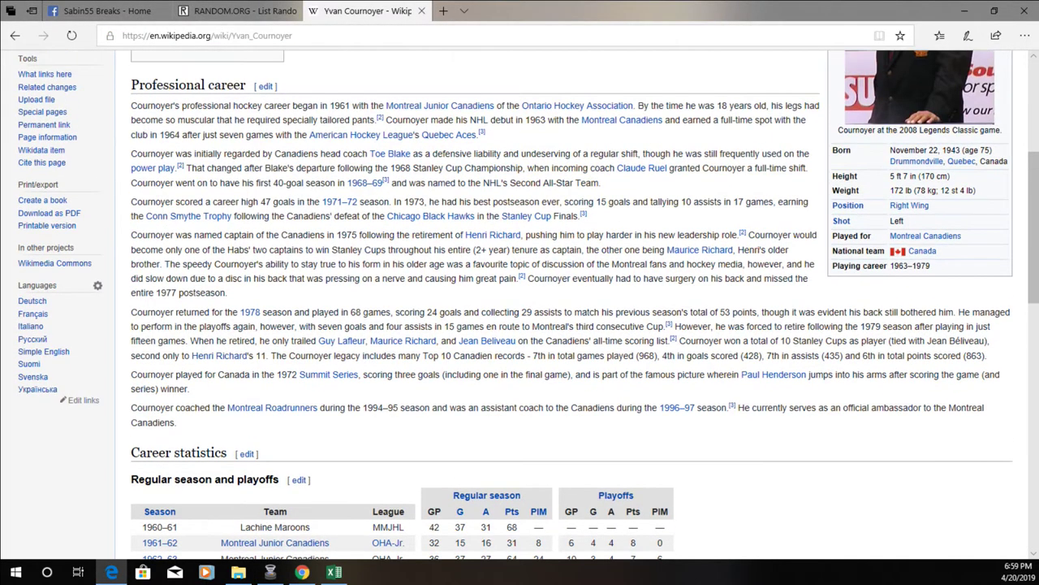
{"action": "scroll", "coordinate": [662, 285], "scroll_direction": "up", "scroll_amount": 4}
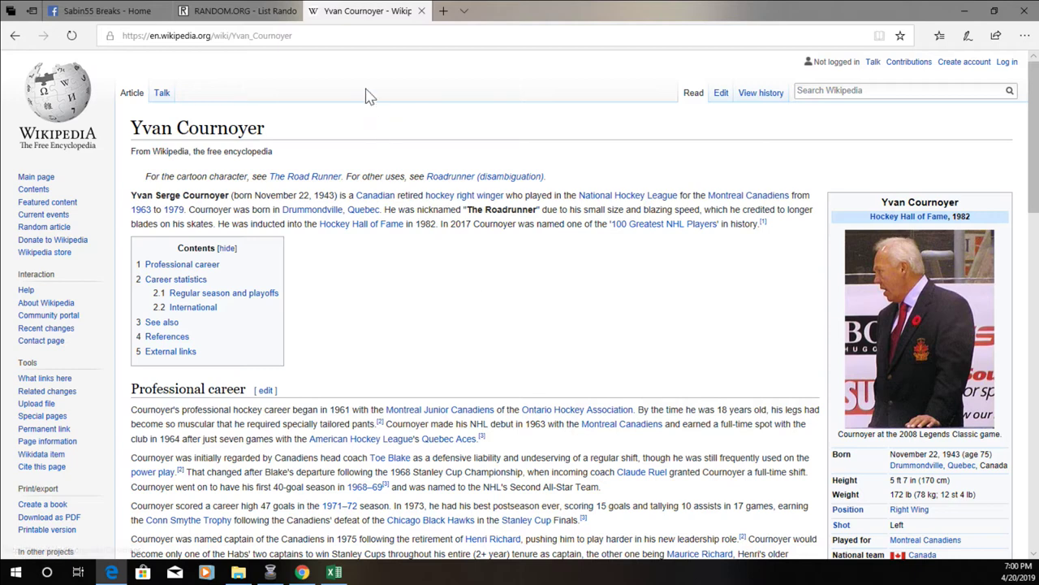
{"action": "left_click_drag", "start_coordinate": [442, 224], "coordinate": [403, 16]}
Step: Close the Wikipedia tab, randomize the name list, and reshuffle it four more times
{"action": "left_click", "coordinate": [422, 10]}
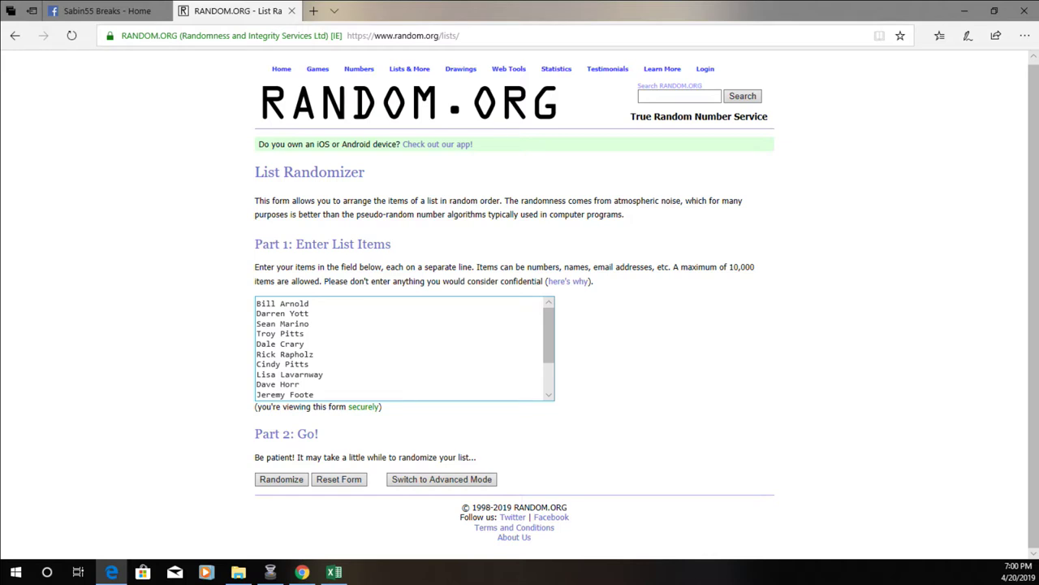
{"action": "scroll", "coordinate": [404, 348], "scroll_direction": "down", "scroll_amount": 2}
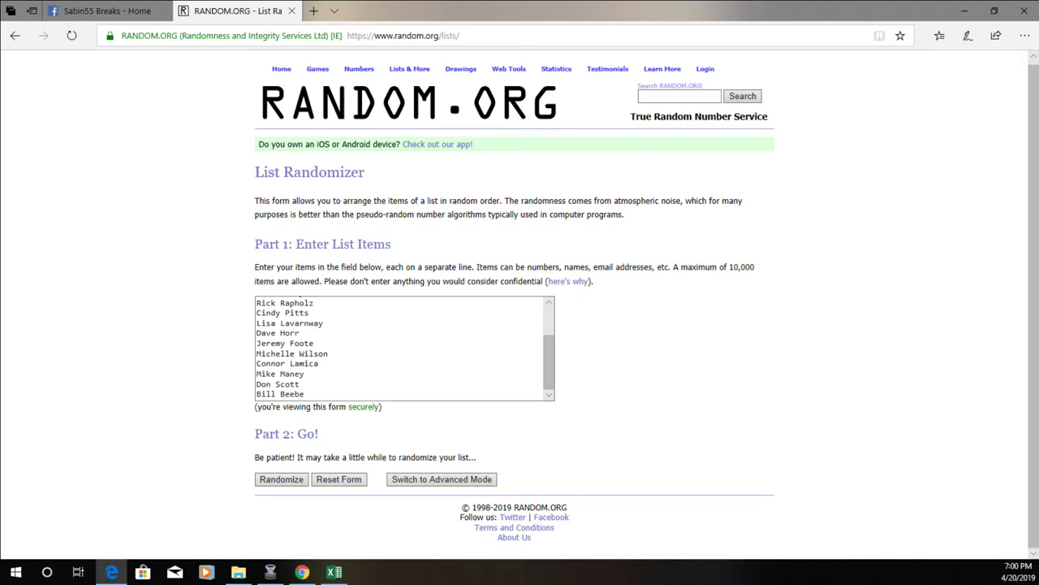
{"action": "left_click", "coordinate": [279, 480]}
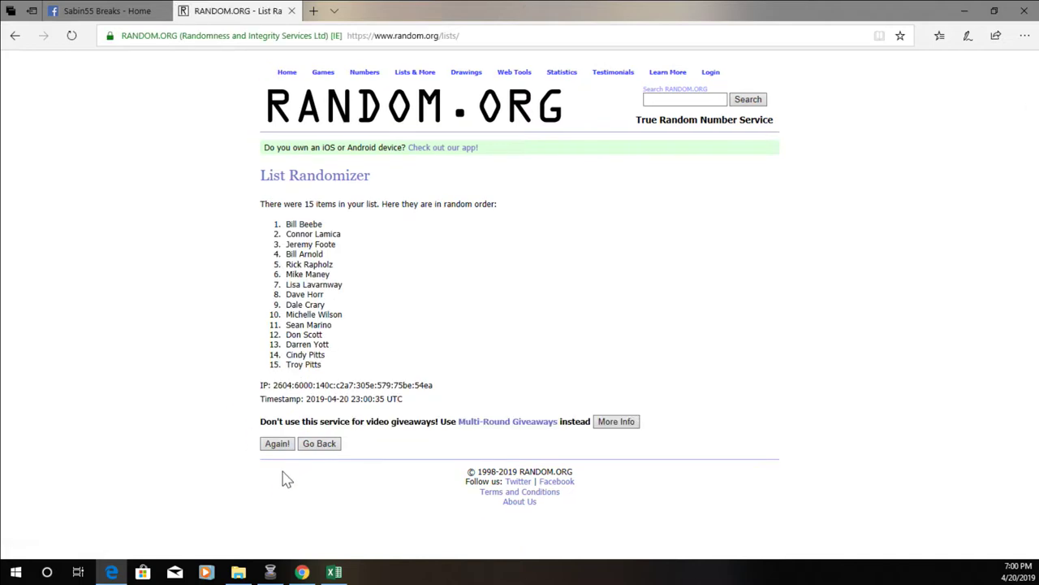
{"action": "left_click", "coordinate": [278, 445]}
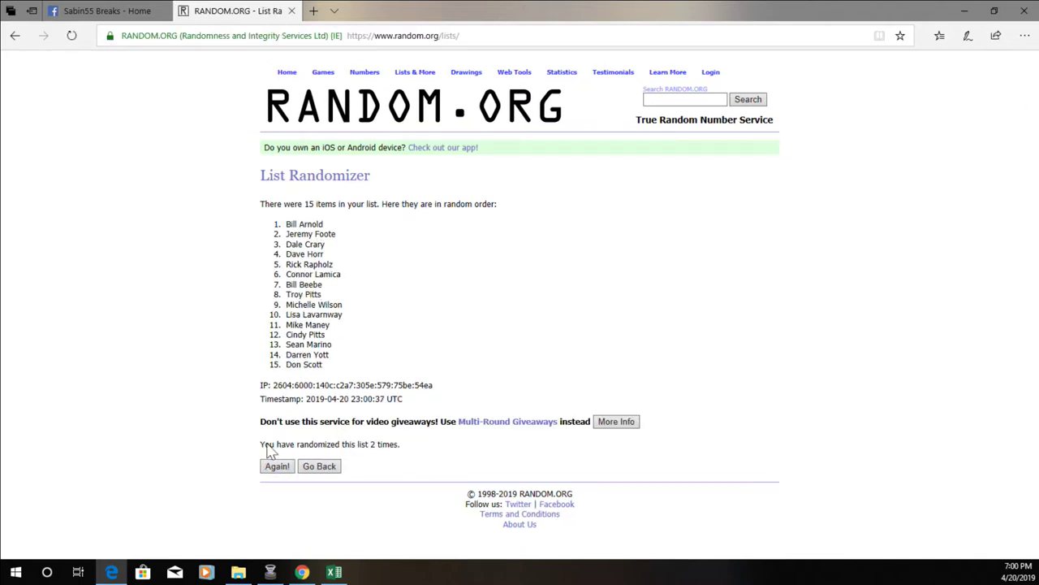
{"action": "left_click", "coordinate": [277, 468]}
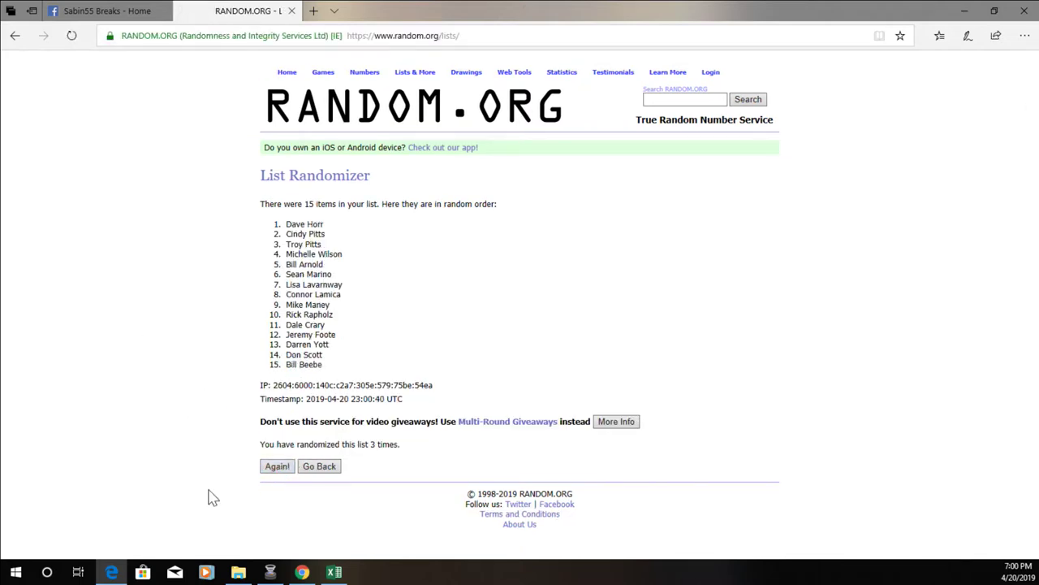
{"action": "left_click", "coordinate": [279, 469]}
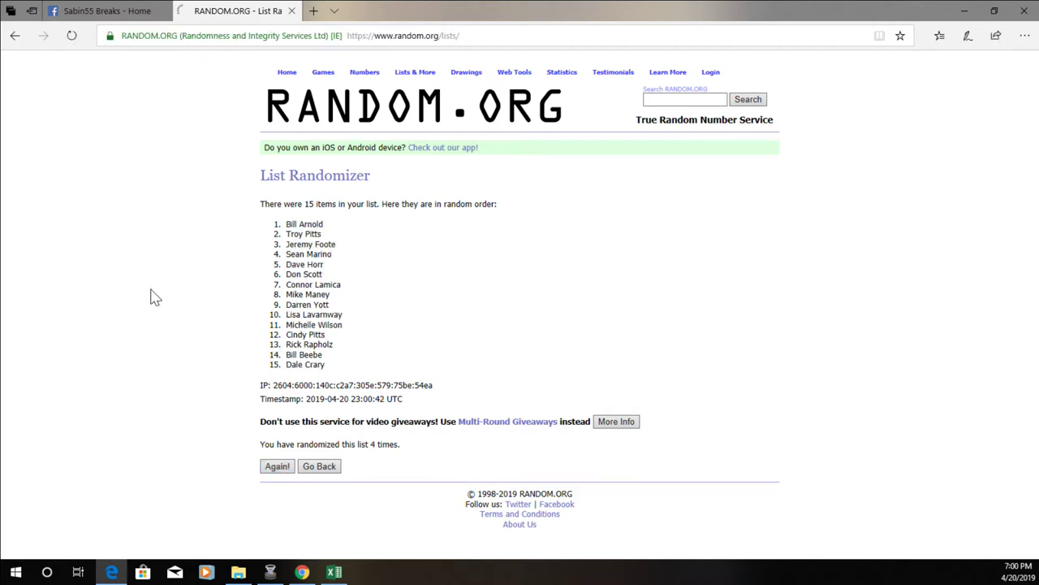
{"action": "left_click", "coordinate": [279, 469]}
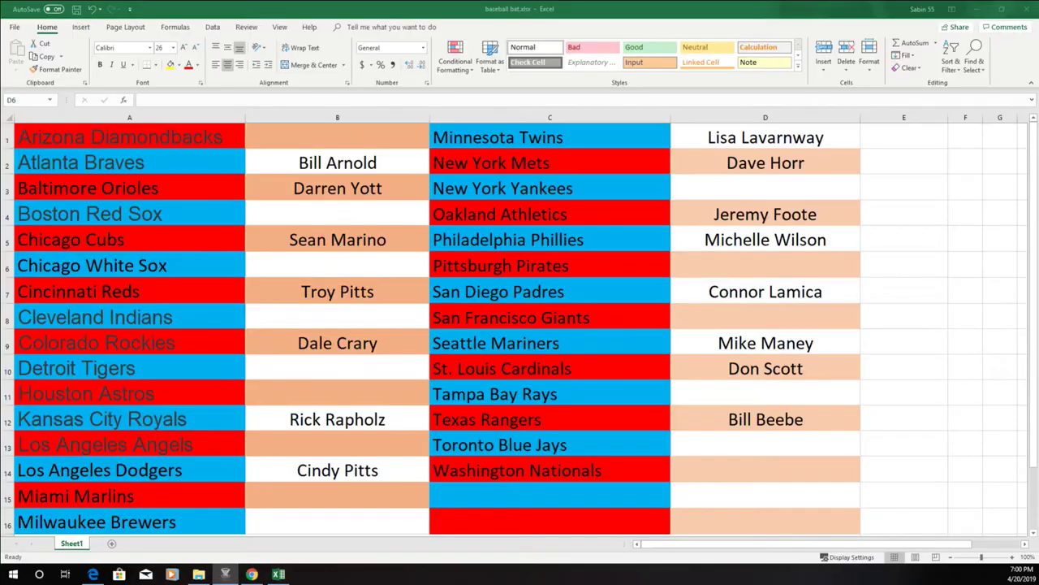
Step: Enter randomized participant names in B1, B4, B6 and B8
{"action": "left_click", "coordinate": [315, 136]}
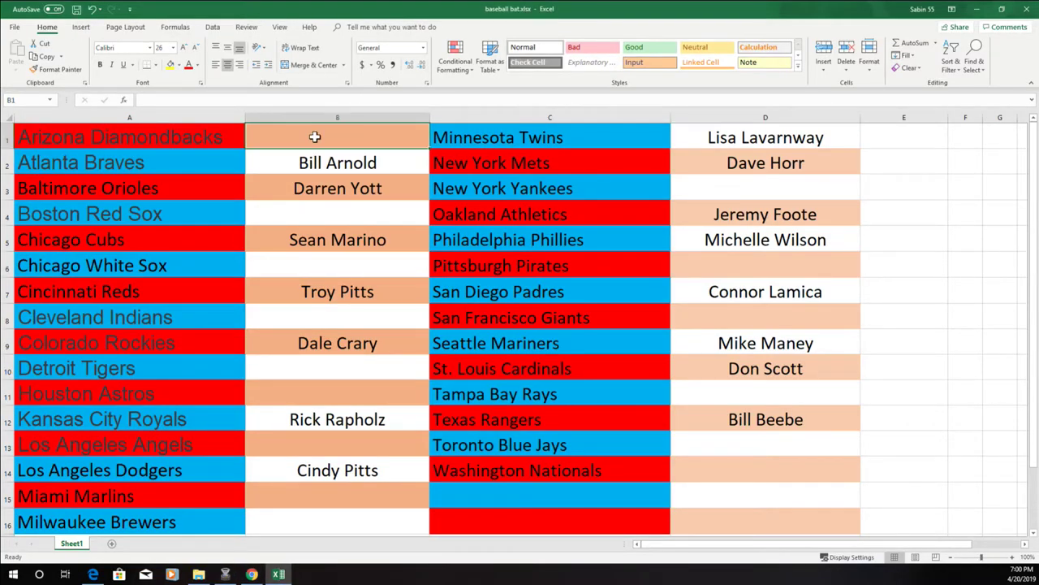
{"action": "key", "text": "Return"}
{"action": "key", "text": "Return"}
{"action": "key", "text": "Return"}
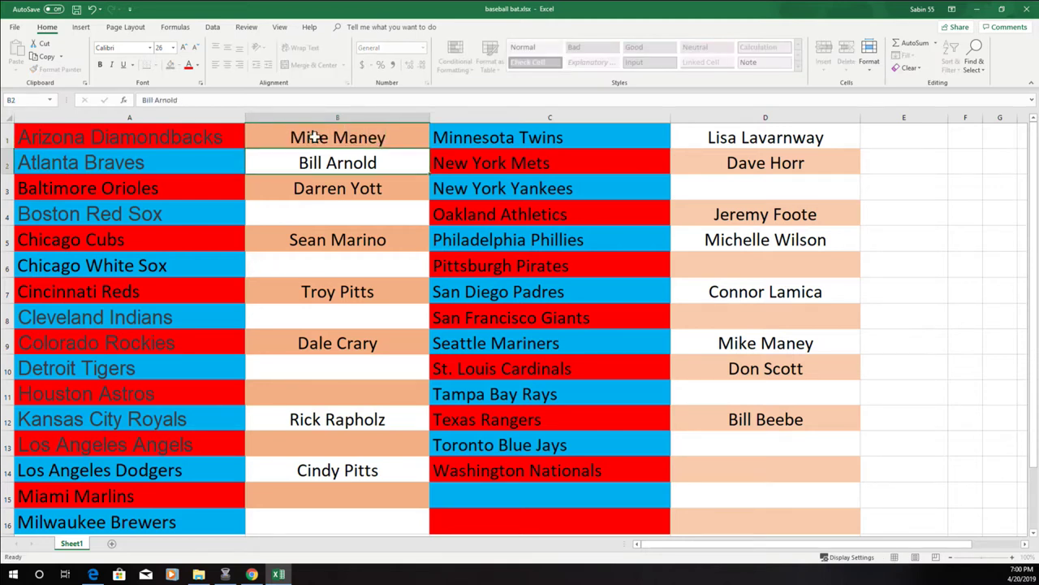
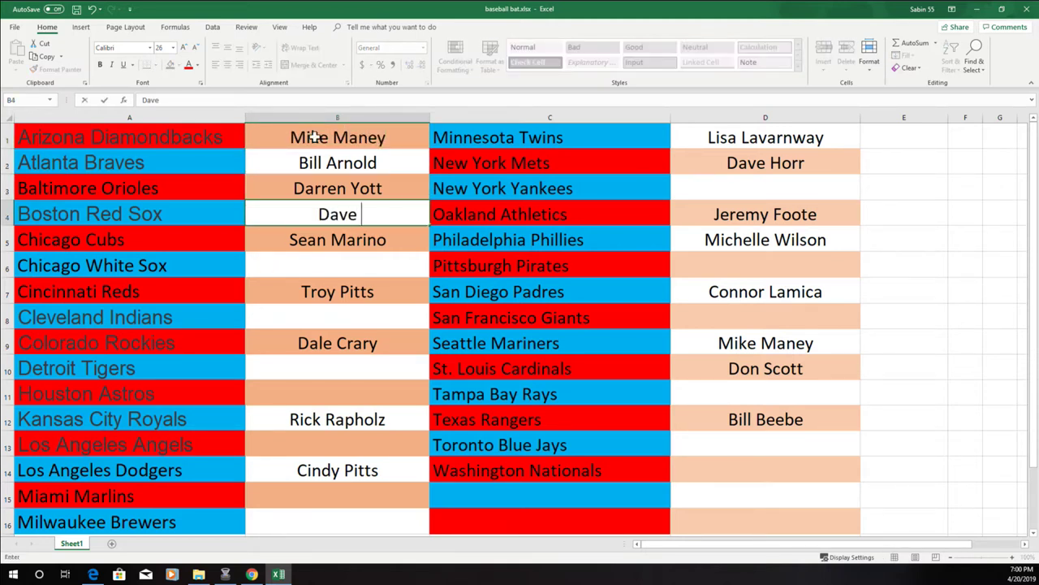
{"action": "key", "text": "Return"}
{"action": "key", "text": "Return"}
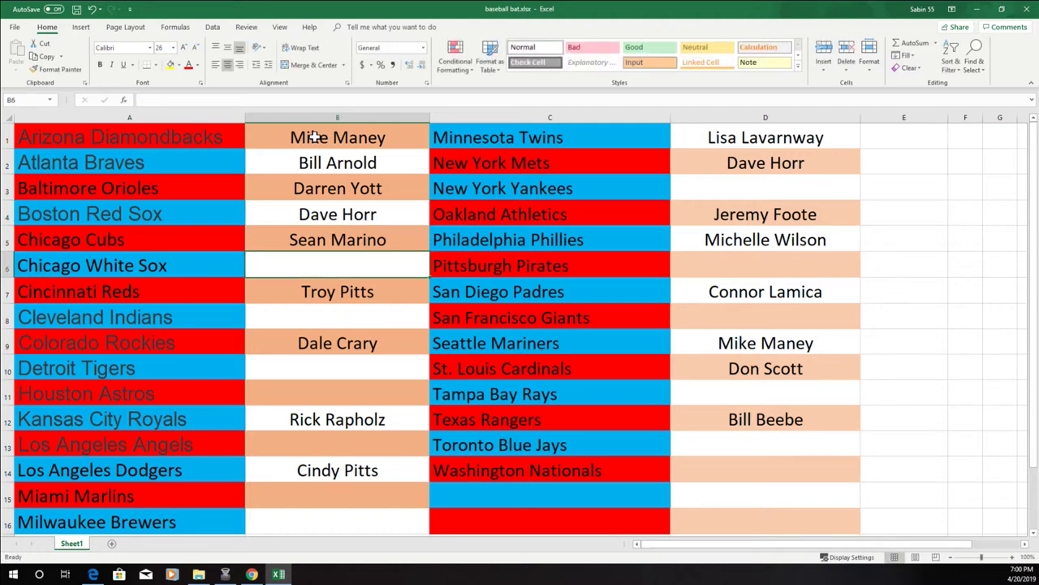
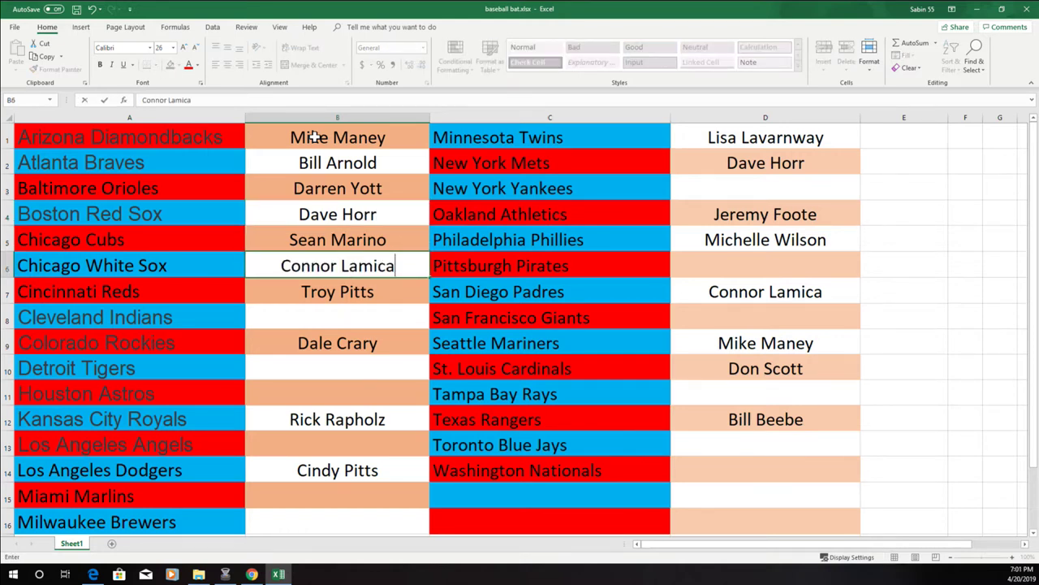
{"action": "key", "text": "Return"}
{"action": "key", "text": "Return"}
{"action": "type", "text": "Bill"}
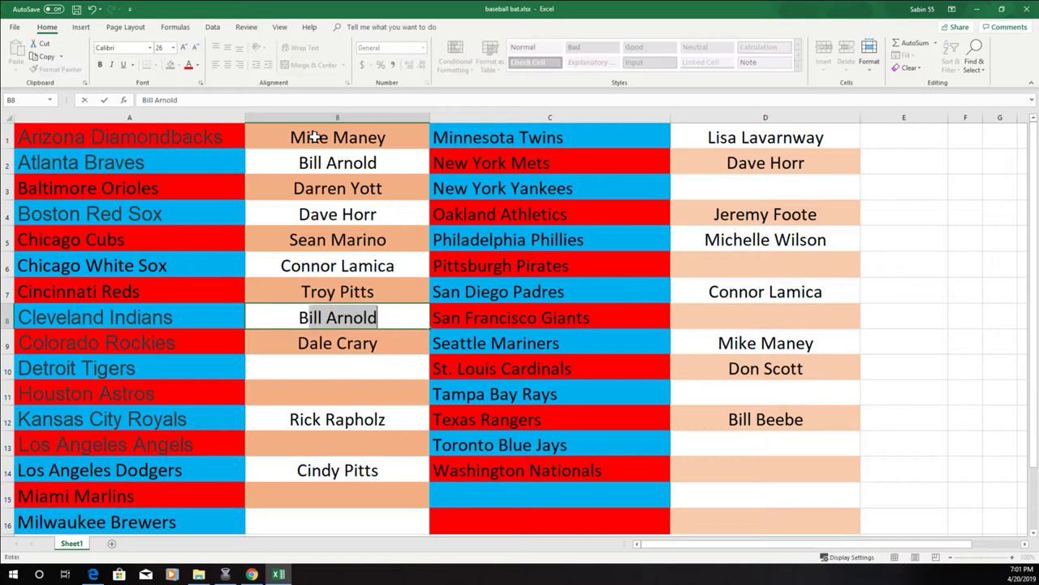
{"action": "key", "text": "Return"}
{"action": "key", "text": "Return"}
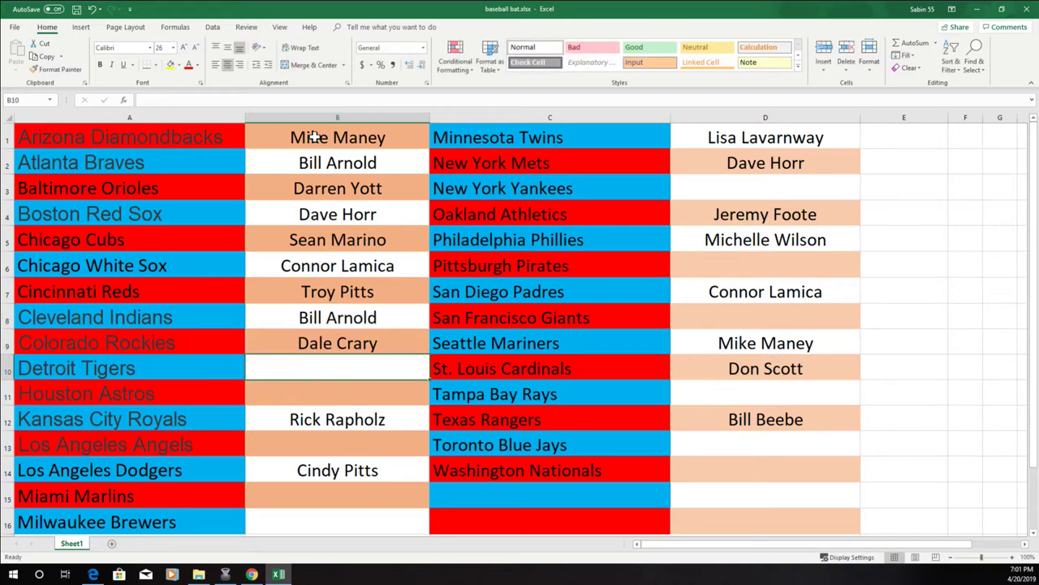
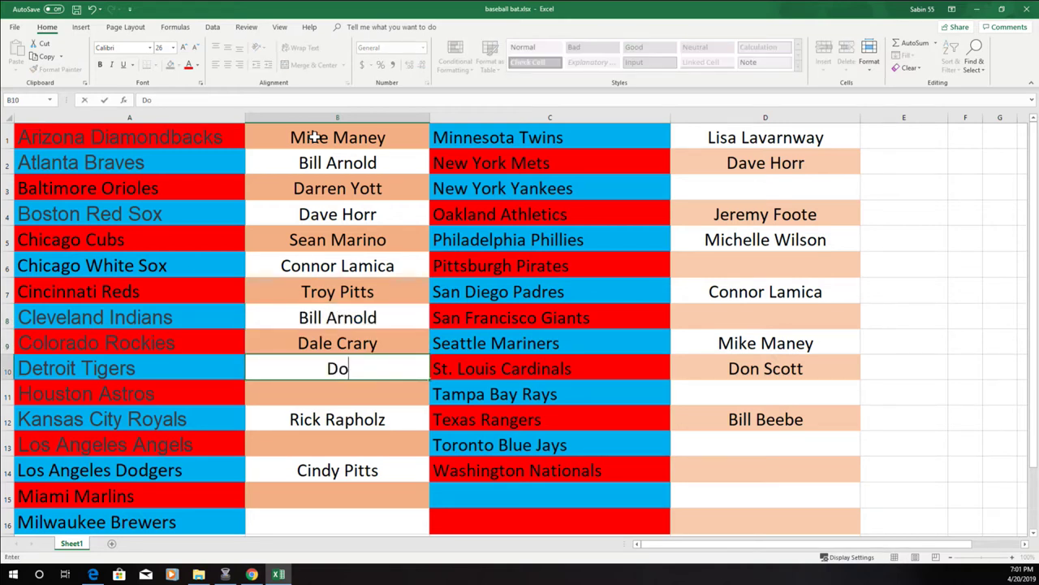
Step: Fill B10, B11, B13, B15 and B16 with participant names, using AutoComplete for B15
{"action": "key", "text": "Return"}
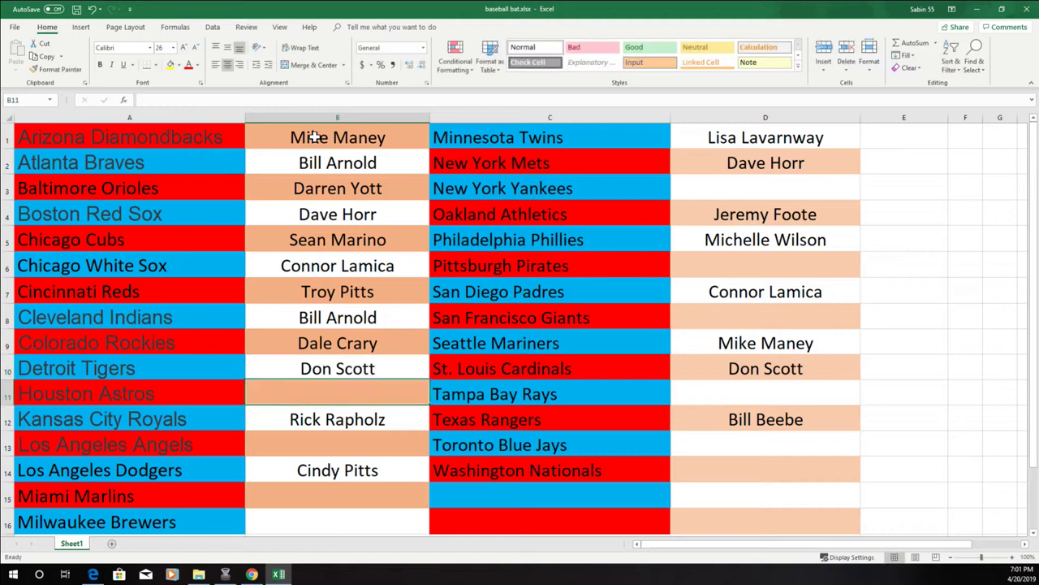
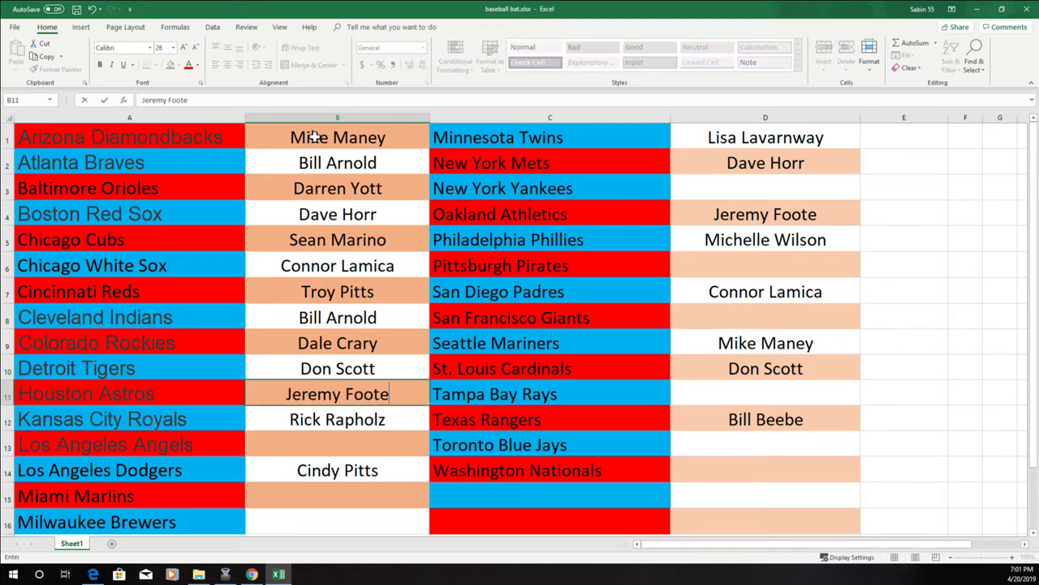
{"action": "key", "text": "Return"}
{"action": "key", "text": "Return"}
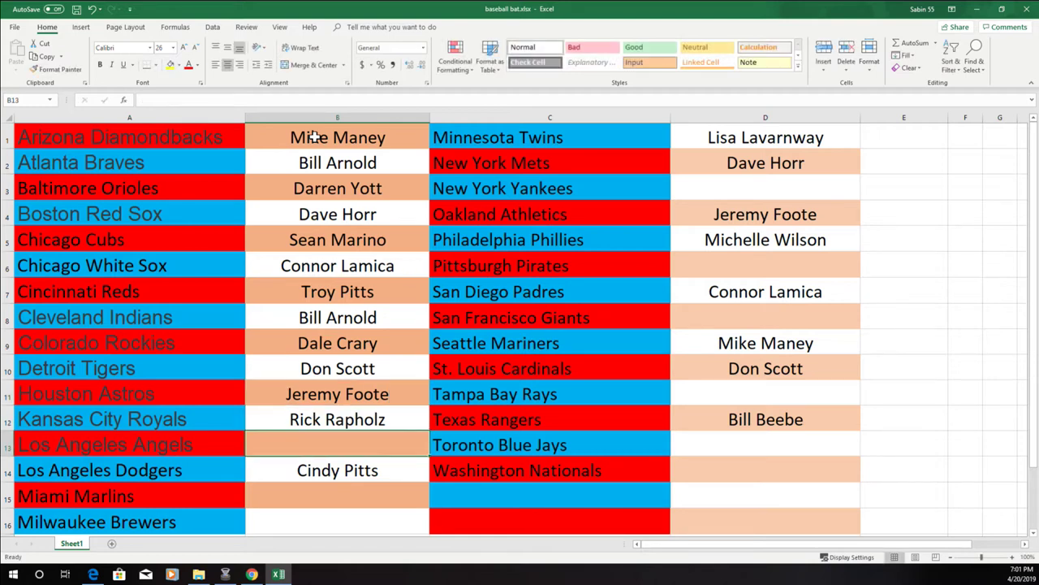
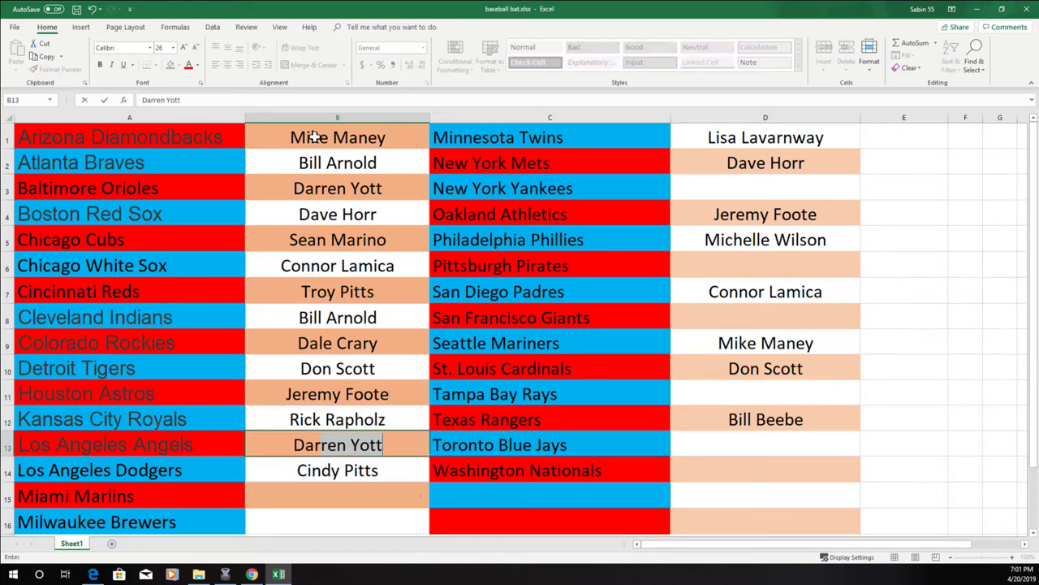
{"action": "key", "text": "Return"}
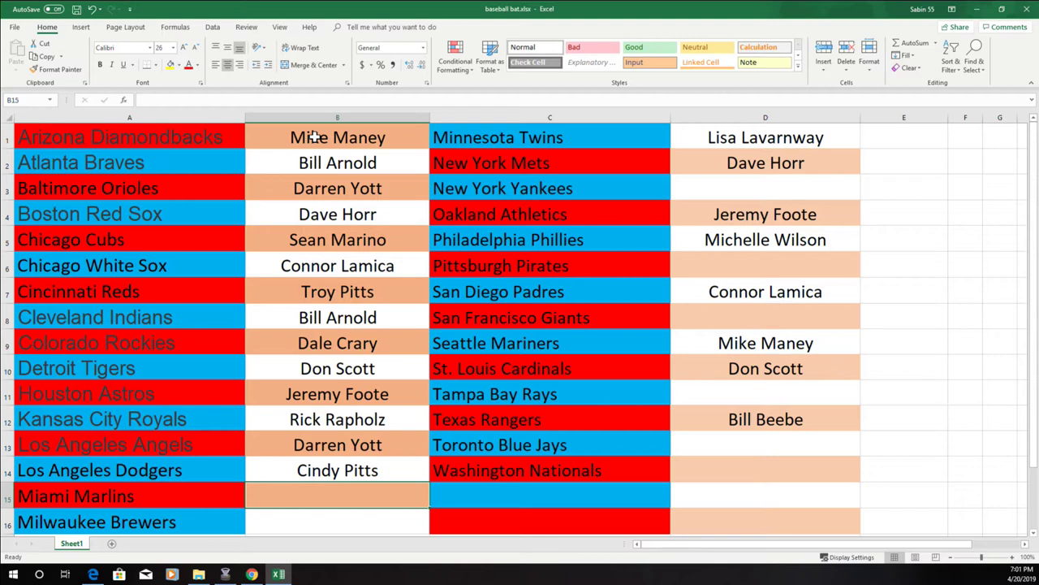
{"action": "type", "text": "Cindy"}
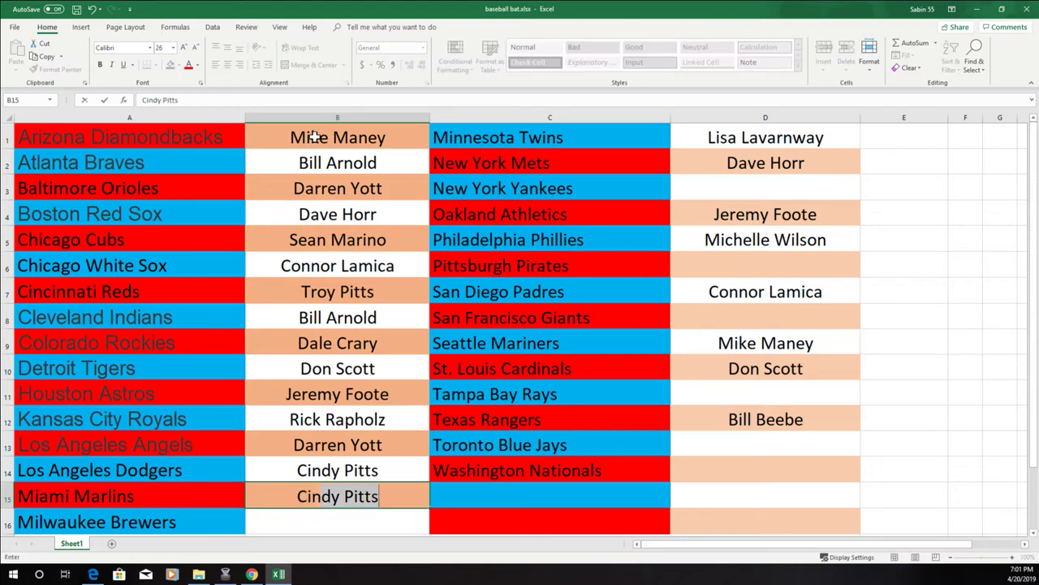
{"action": "key", "text": "Return"}
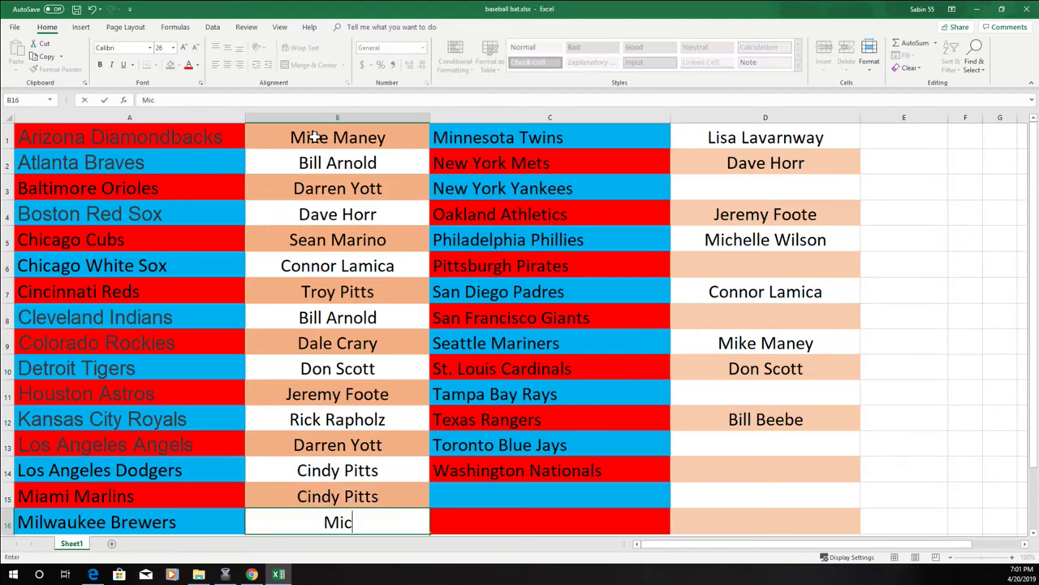
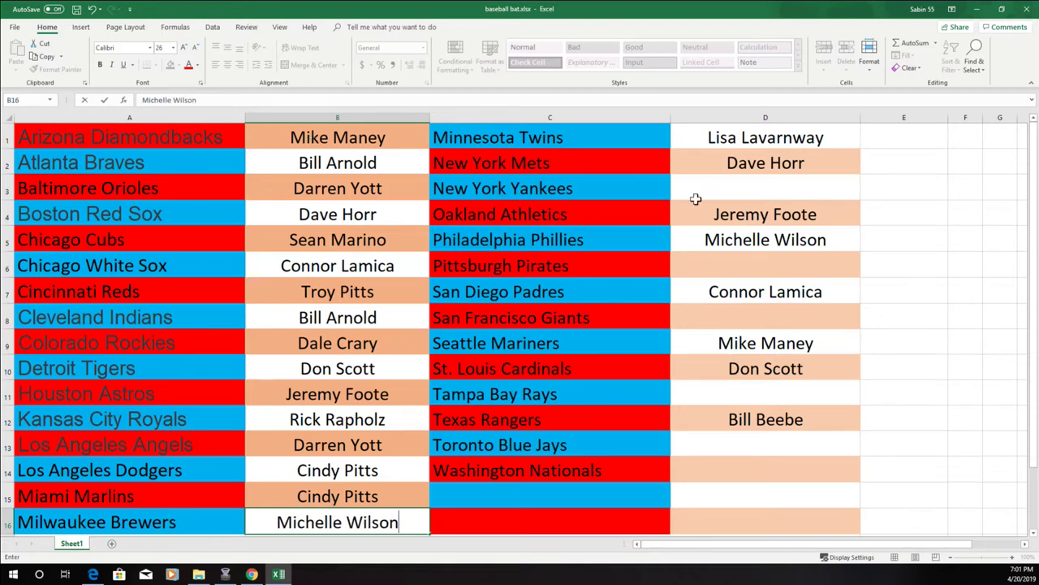
Step: Enter participant names in the empty cells D3, D6 and D8
{"action": "left_click", "coordinate": [743, 190]}
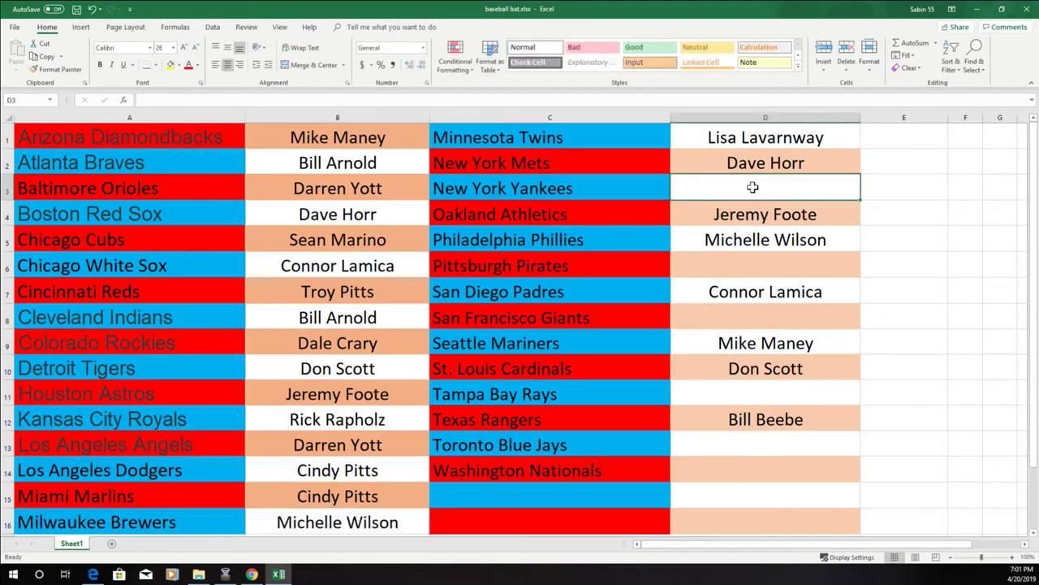
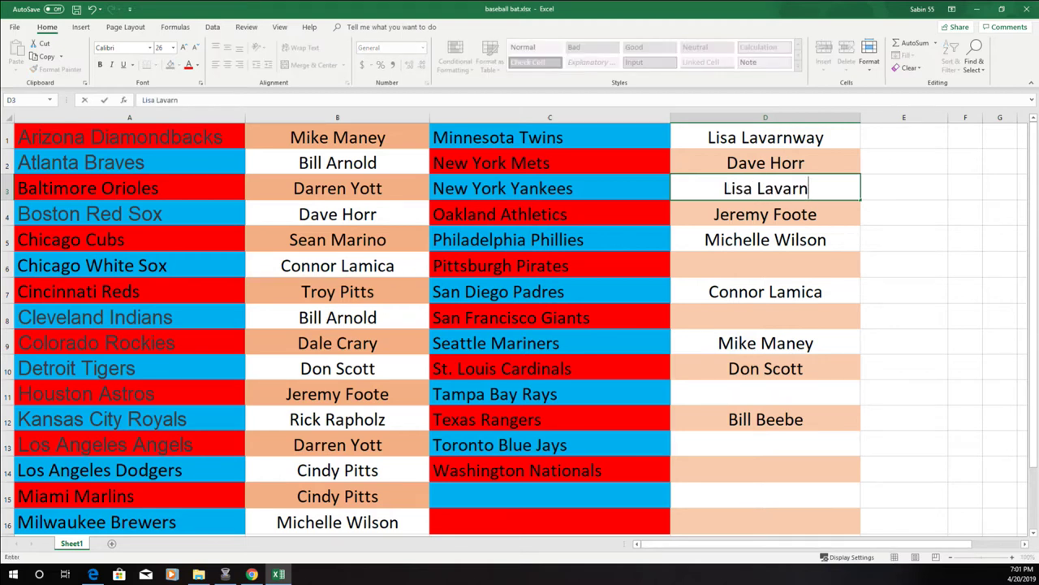
{"action": "key", "text": "Return"}
{"action": "key", "text": "Down"}
{"action": "key", "text": "Down"}
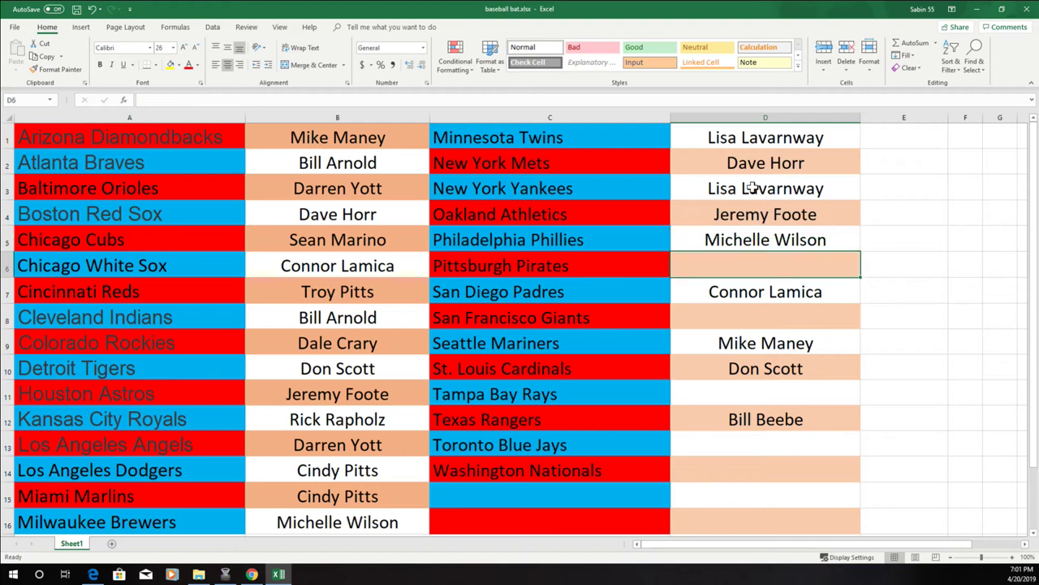
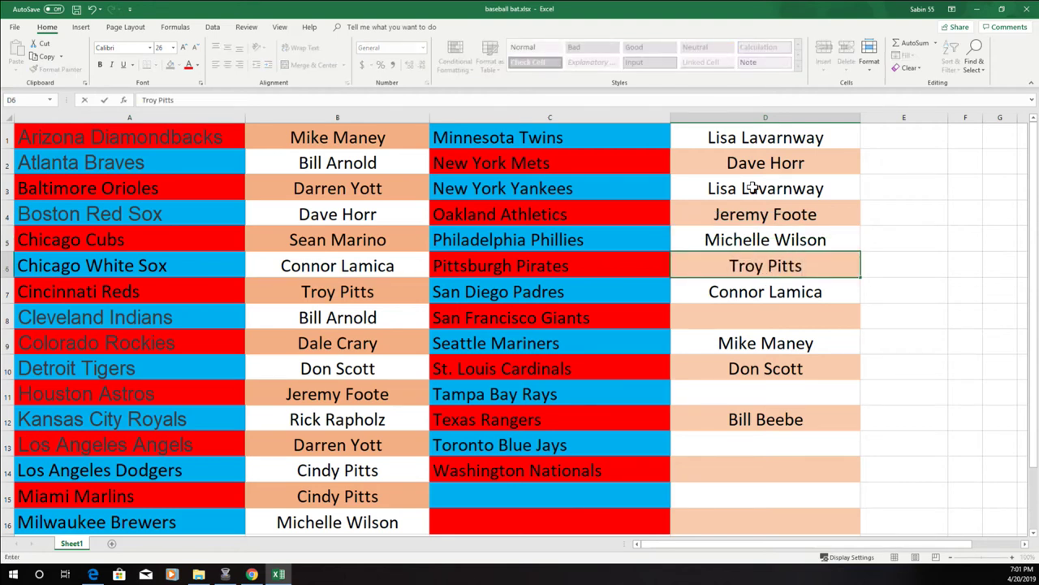
{"action": "key", "text": "Return"}
{"action": "key", "text": "Down"}
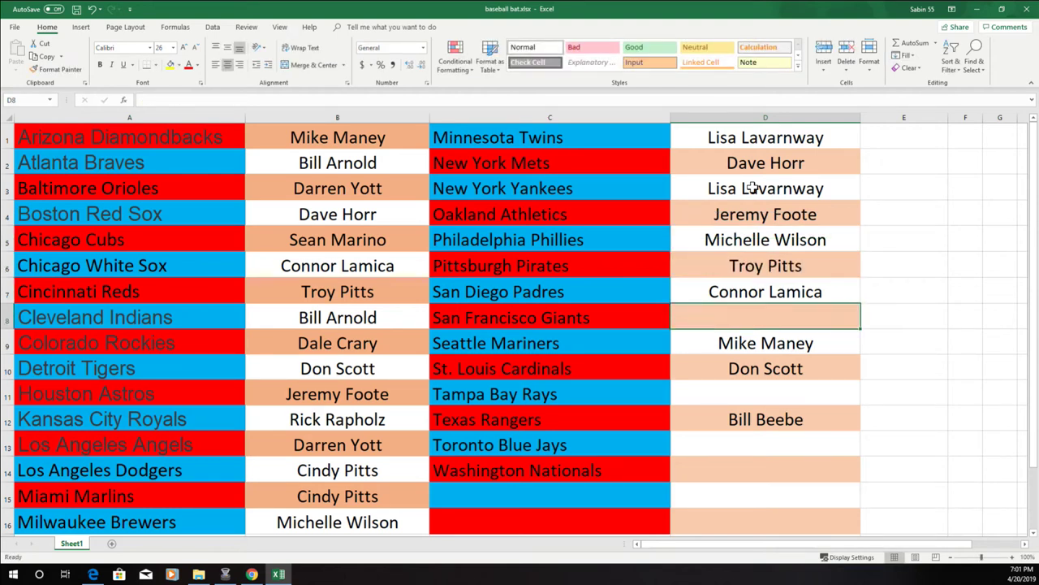
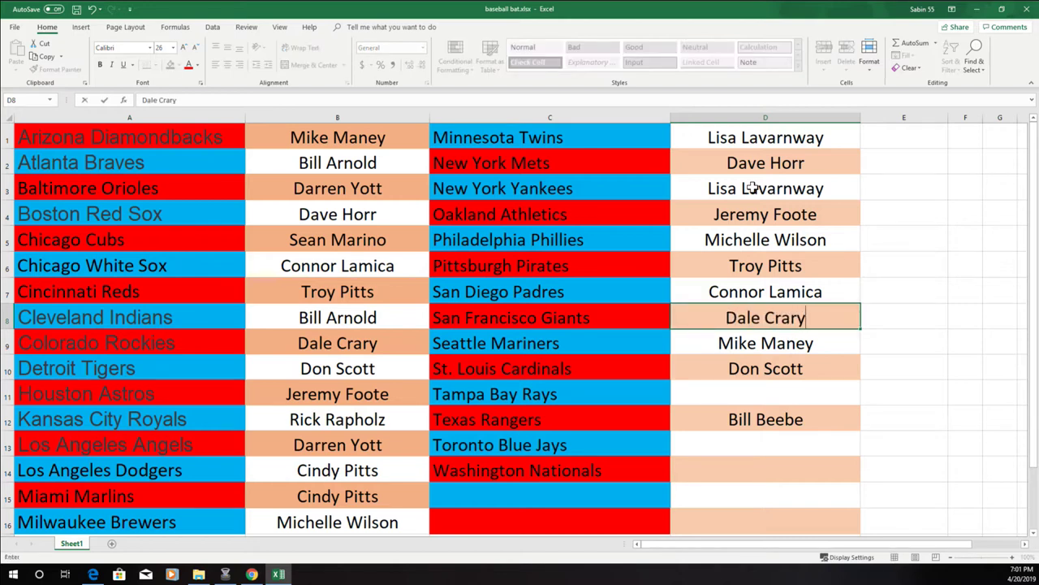
{"action": "key", "text": "Return"}
Step: Fill D11, D13 and D14 with names, then highlight the randomization count on RANDOM.ORG
{"action": "key", "text": "Down"}
{"action": "key", "text": "Down"}
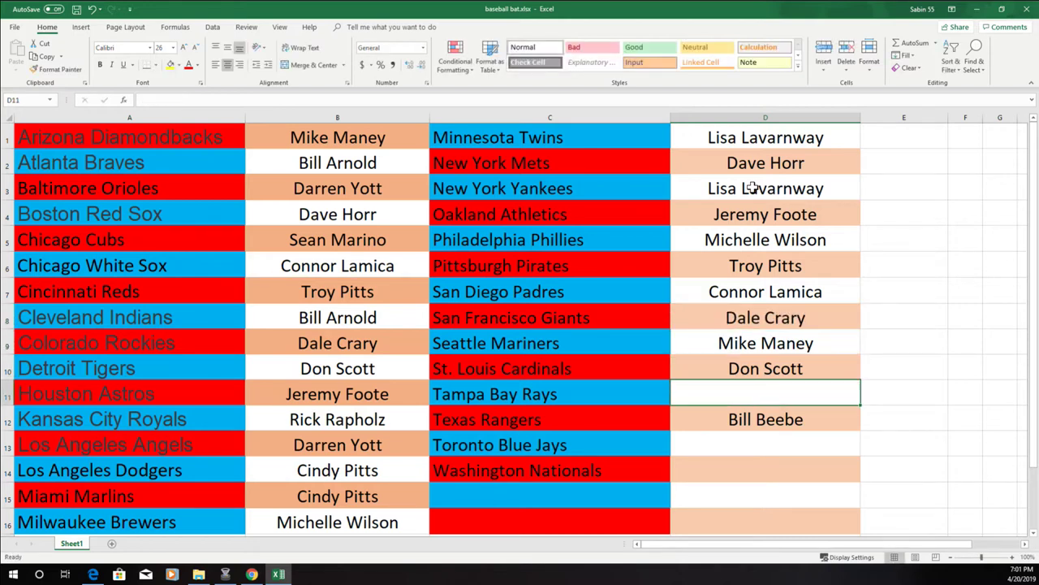
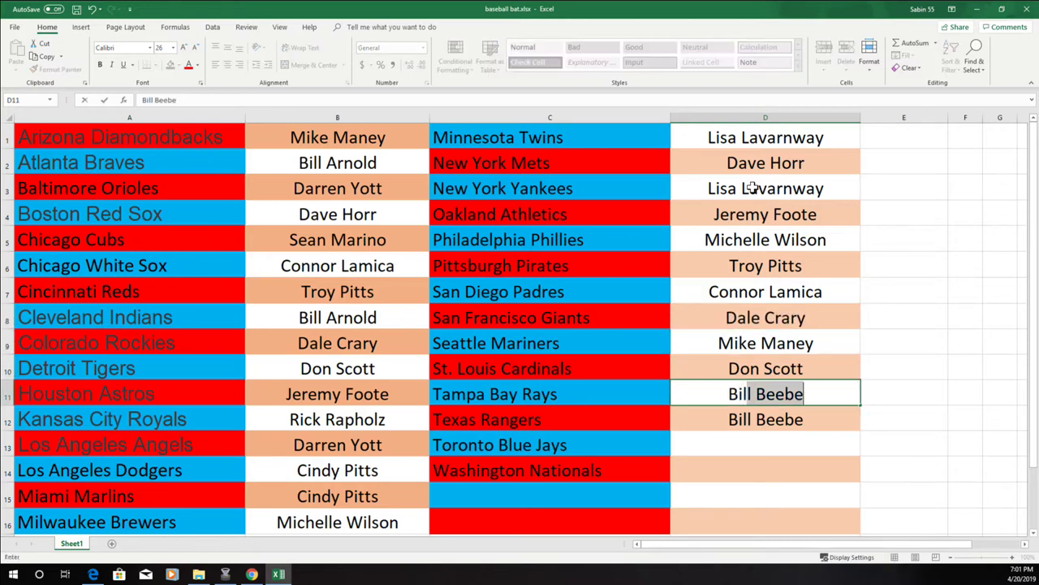
{"action": "key", "text": "Return"}
{"action": "key", "text": "Down"}
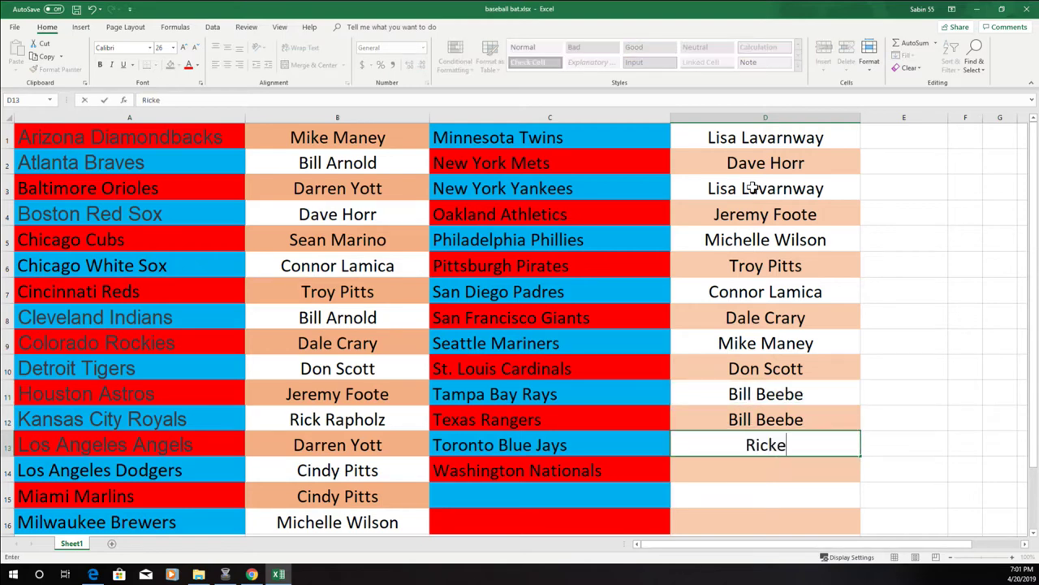
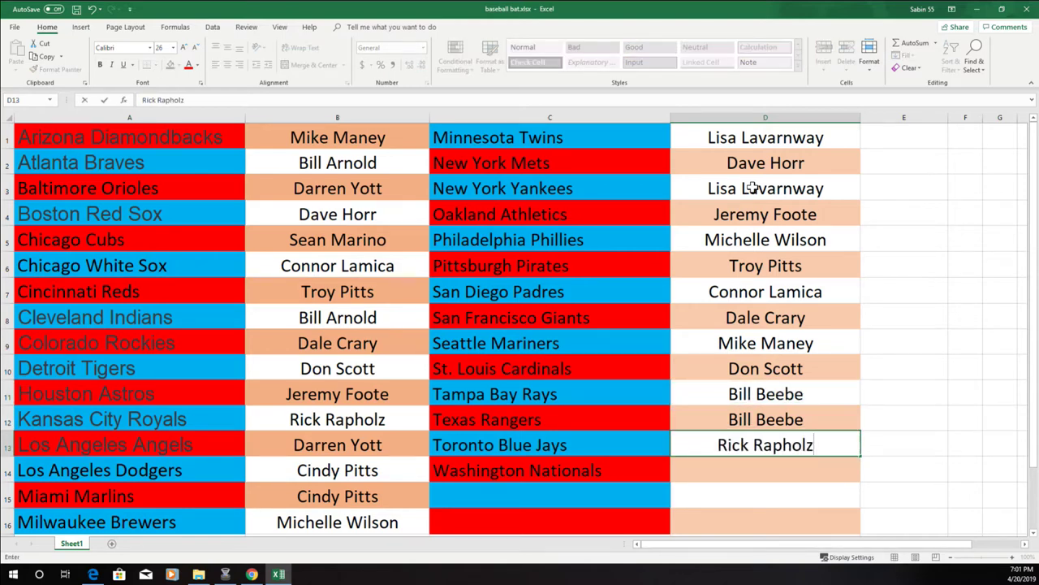
{"action": "key", "text": "Return"}
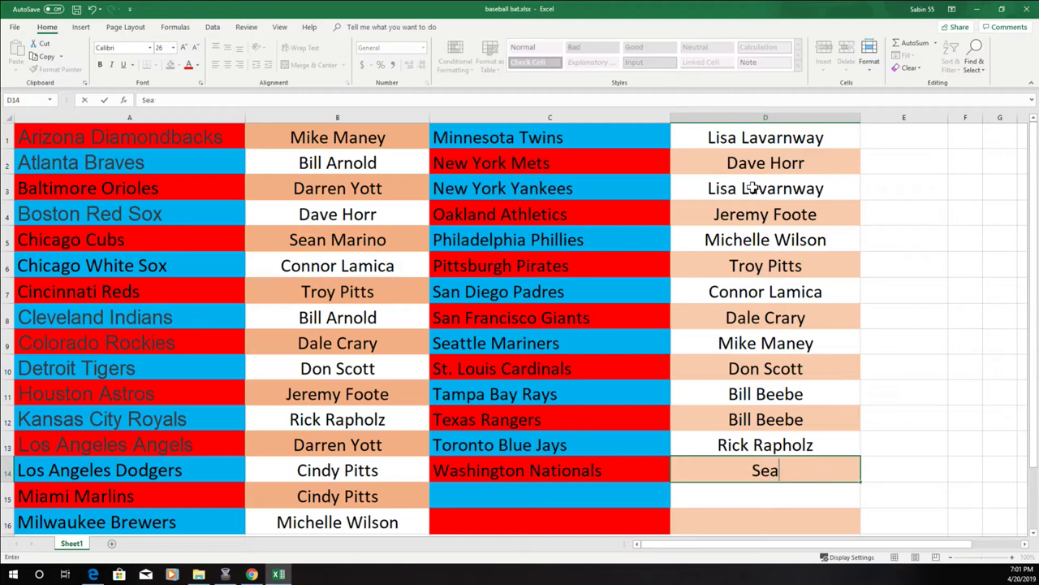
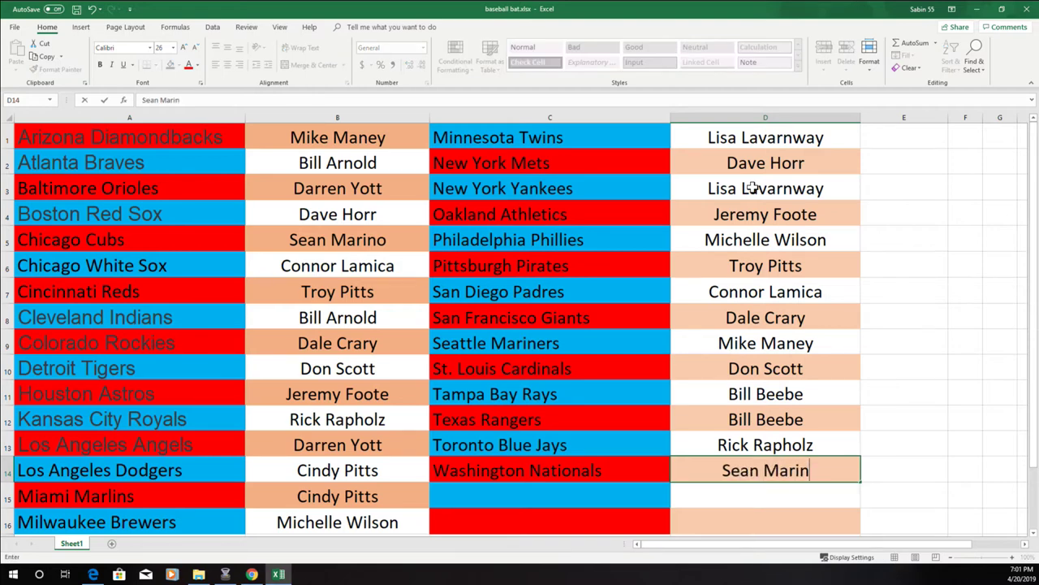
{"action": "key", "text": "Return"}
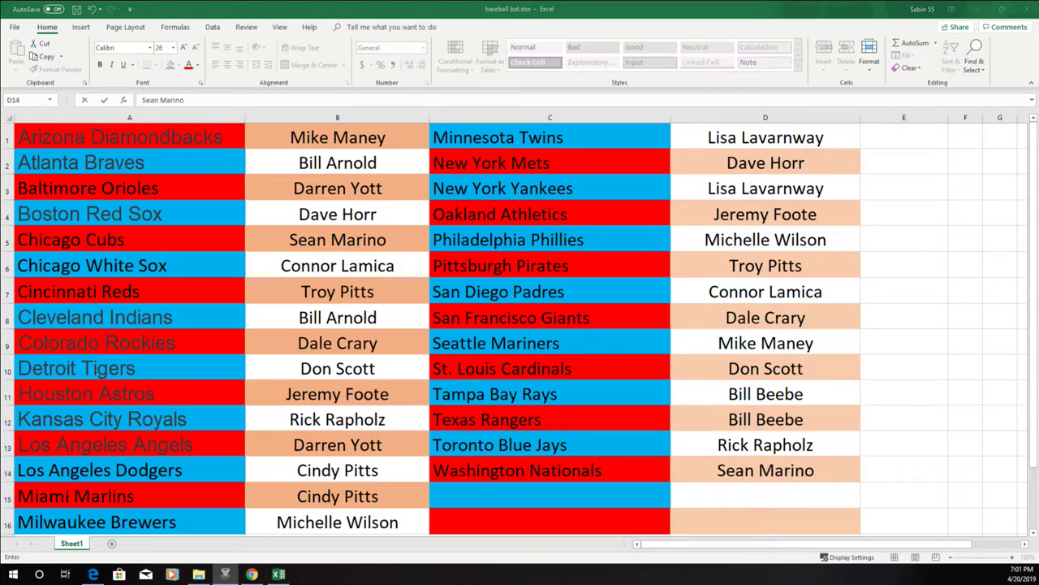
{"action": "key", "text": "alt+Tab"}
{"action": "left_click_drag", "start_coordinate": [403, 445], "coordinate": [350, 446]}
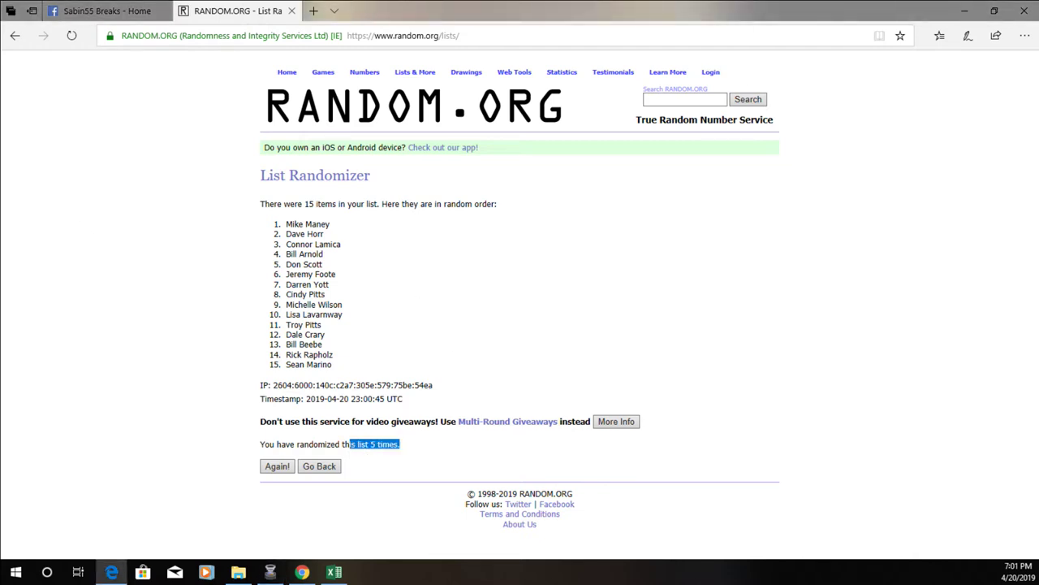
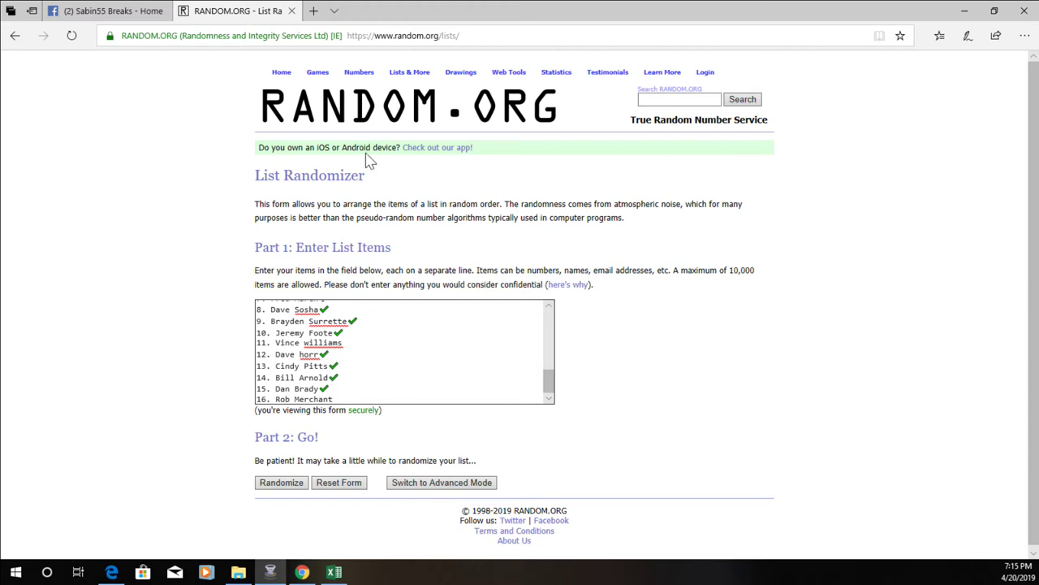
Step: Randomize the 32-name list on RANDOM.ORG, then reshuffle it four more times
{"action": "scroll", "coordinate": [359, 199], "scroll_direction": "down", "scroll_amount": 1}
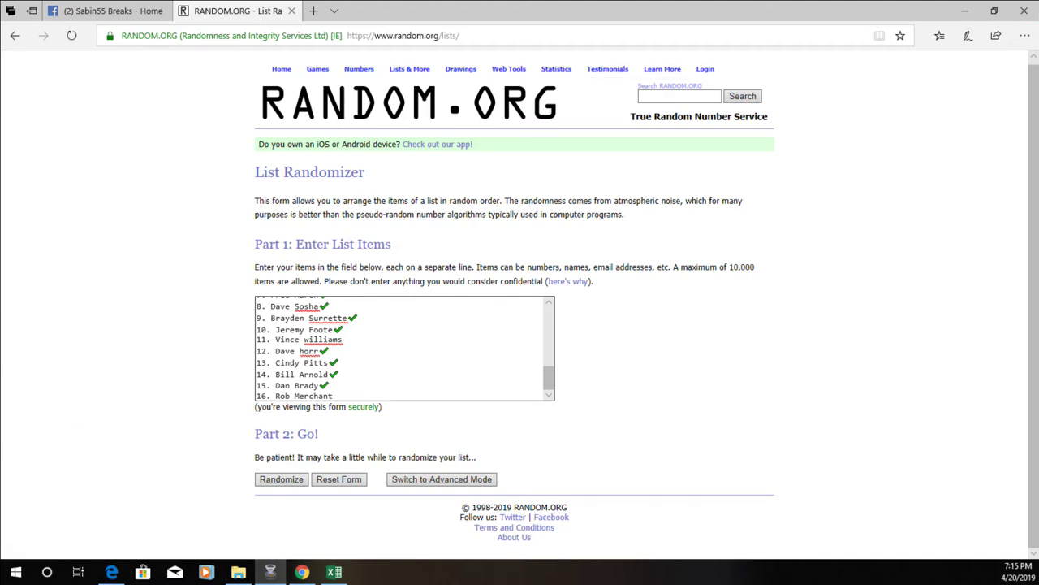
{"action": "left_click", "coordinate": [285, 479]}
{"action": "scroll", "coordinate": [190, 295], "scroll_direction": "down", "scroll_amount": 2}
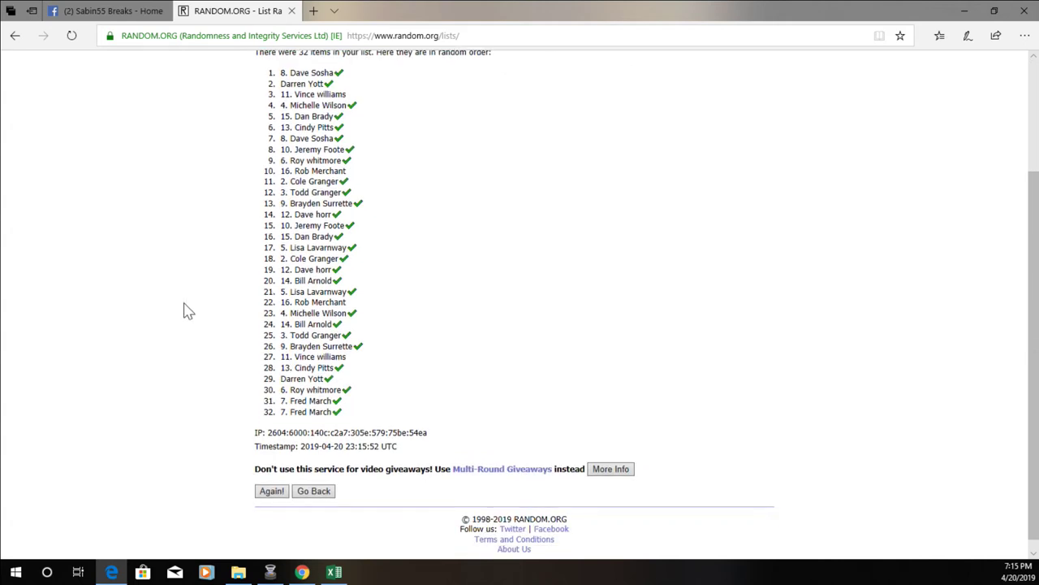
{"action": "left_click", "coordinate": [272, 492]}
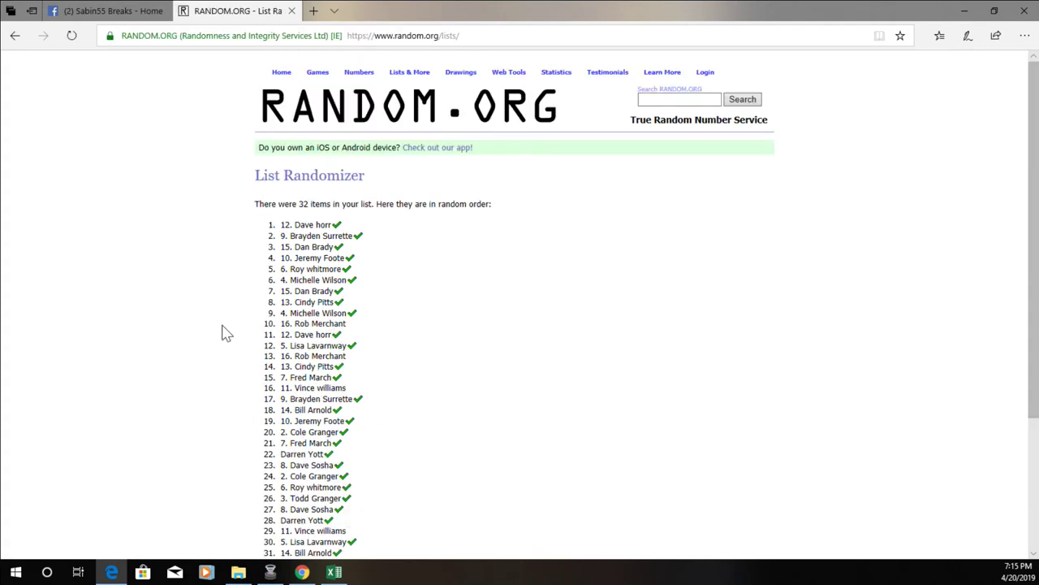
{"action": "scroll", "coordinate": [223, 335], "scroll_direction": "down", "scroll_amount": 3}
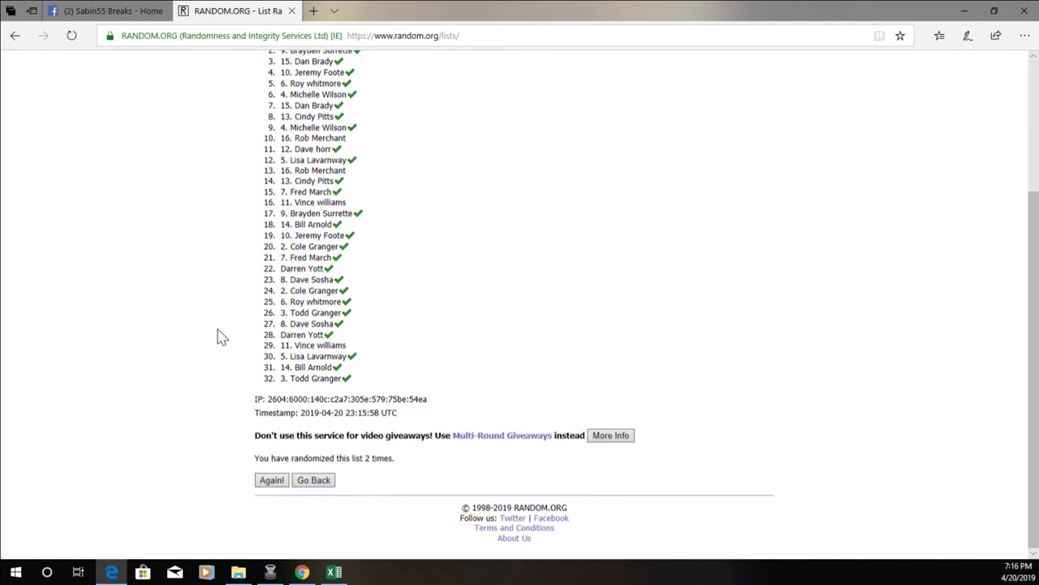
{"action": "left_click", "coordinate": [272, 481]}
{"action": "scroll", "coordinate": [130, 285], "scroll_direction": "down", "scroll_amount": 4}
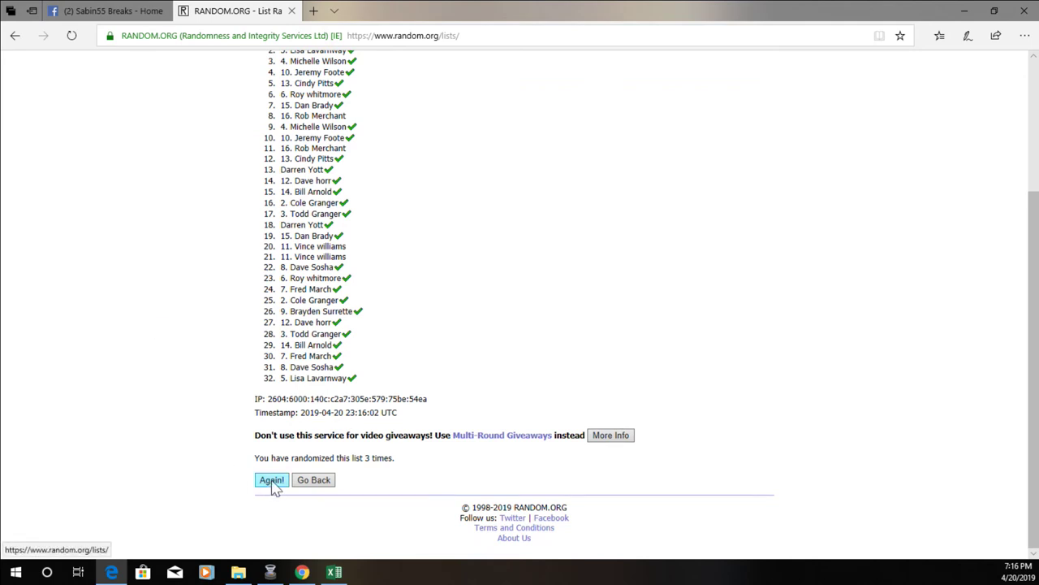
{"action": "left_click", "coordinate": [272, 480]}
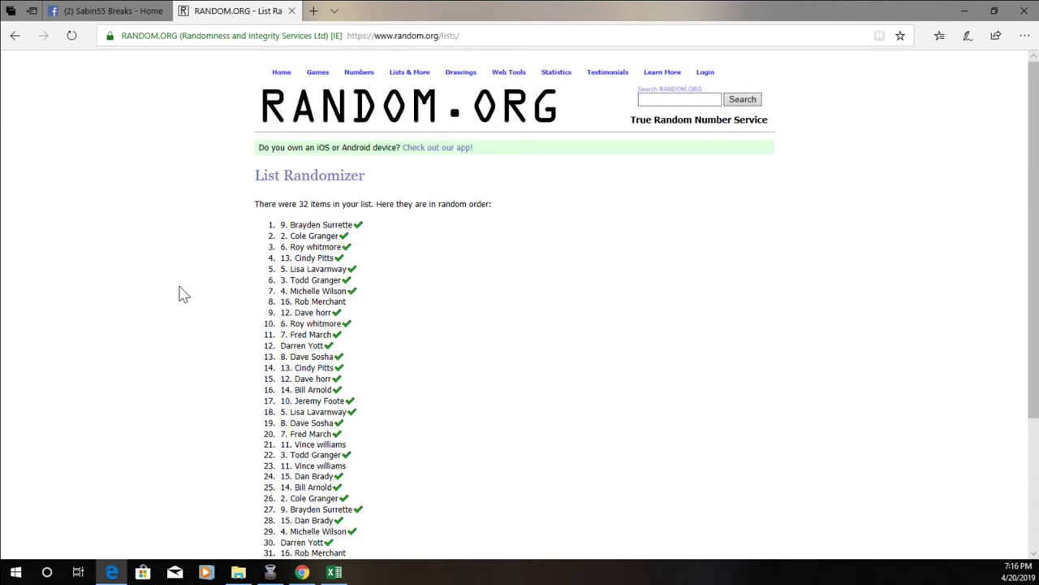
{"action": "scroll", "coordinate": [192, 331], "scroll_direction": "down", "scroll_amount": 3}
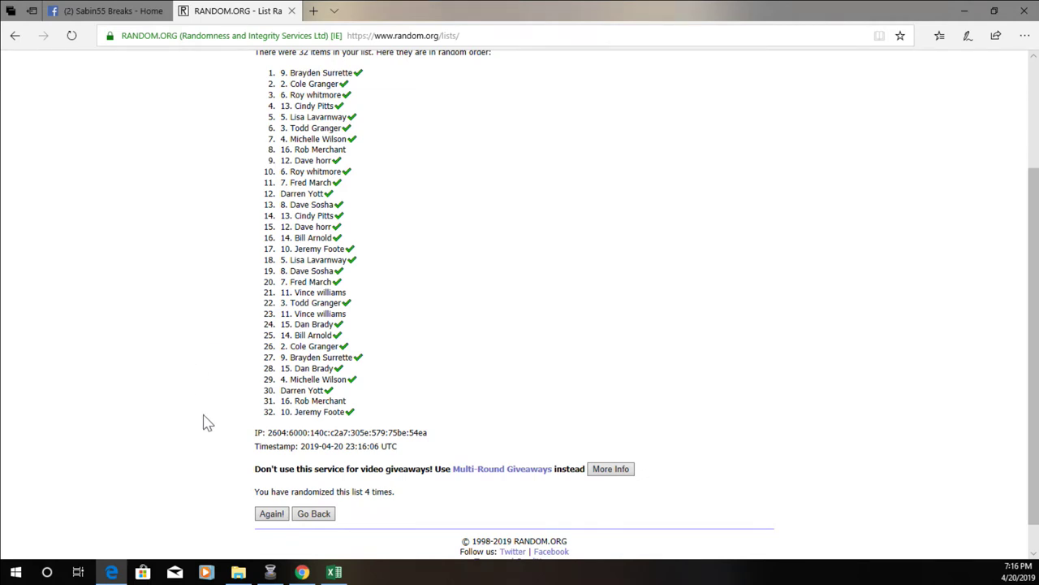
{"action": "left_click", "coordinate": [273, 515]}
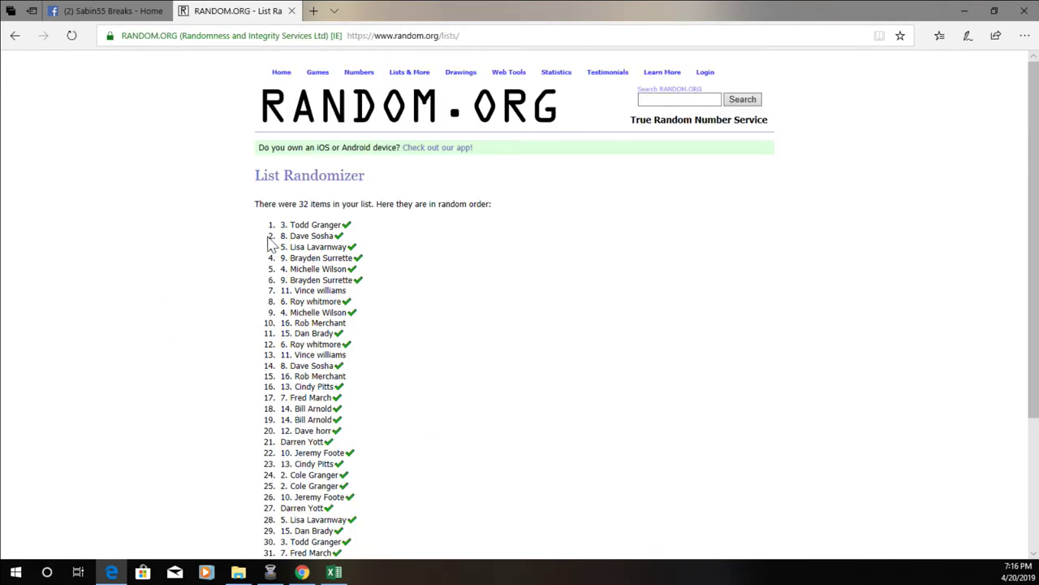
Step: Copy the first 16 names from the shuffled results
{"action": "left_click_drag", "start_coordinate": [280, 225], "coordinate": [358, 393]}
{"action": "right_click", "coordinate": [299, 326]}
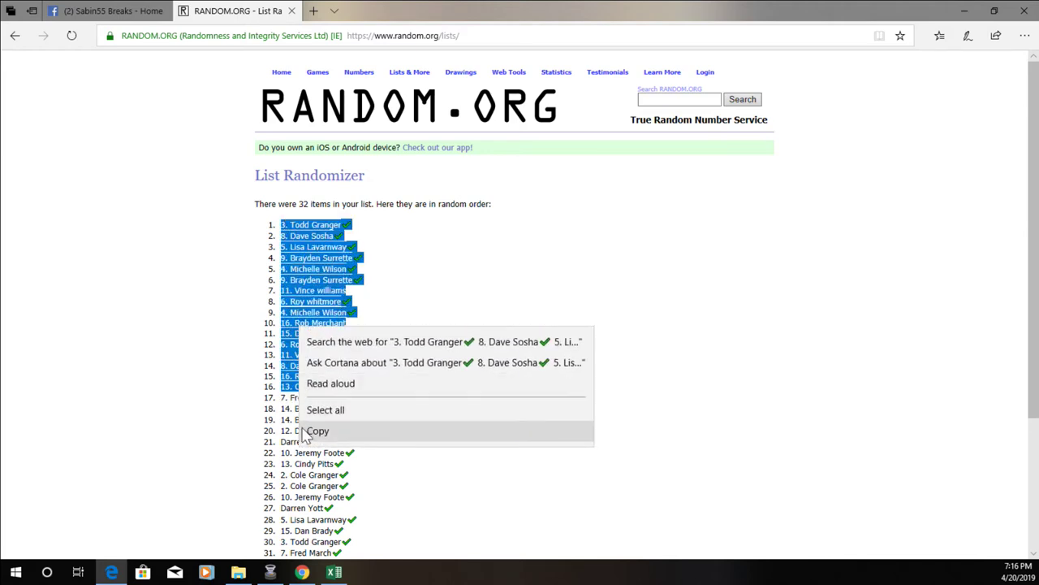
{"action": "left_click", "coordinate": [316, 433]}
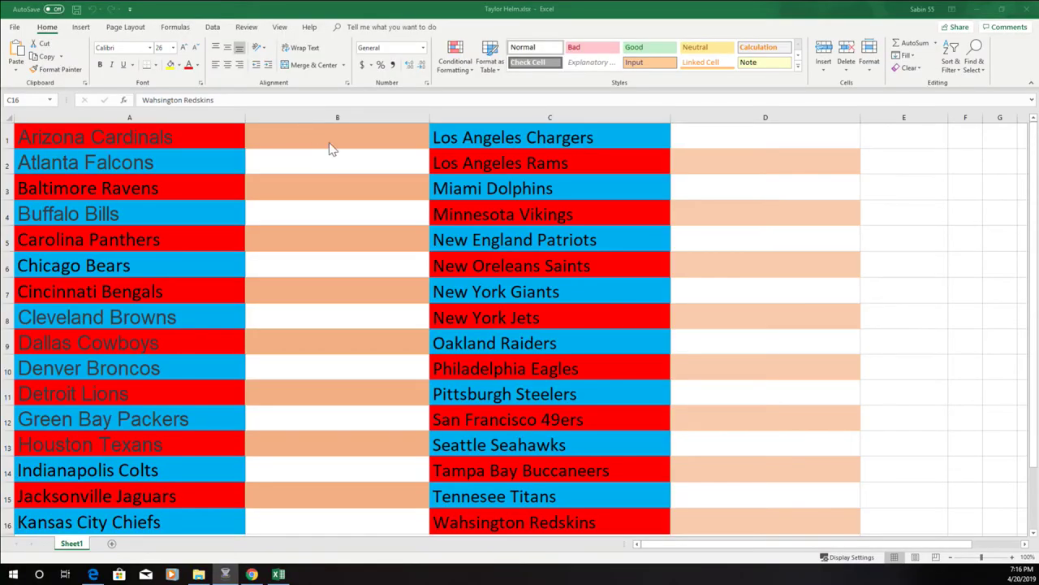
Step: Paste the 16 shuffled names into B1:B16, matching the destination formatting
{"action": "left_click", "coordinate": [325, 135]}
{"action": "left_click_drag", "start_coordinate": [322, 136], "coordinate": [353, 524]}
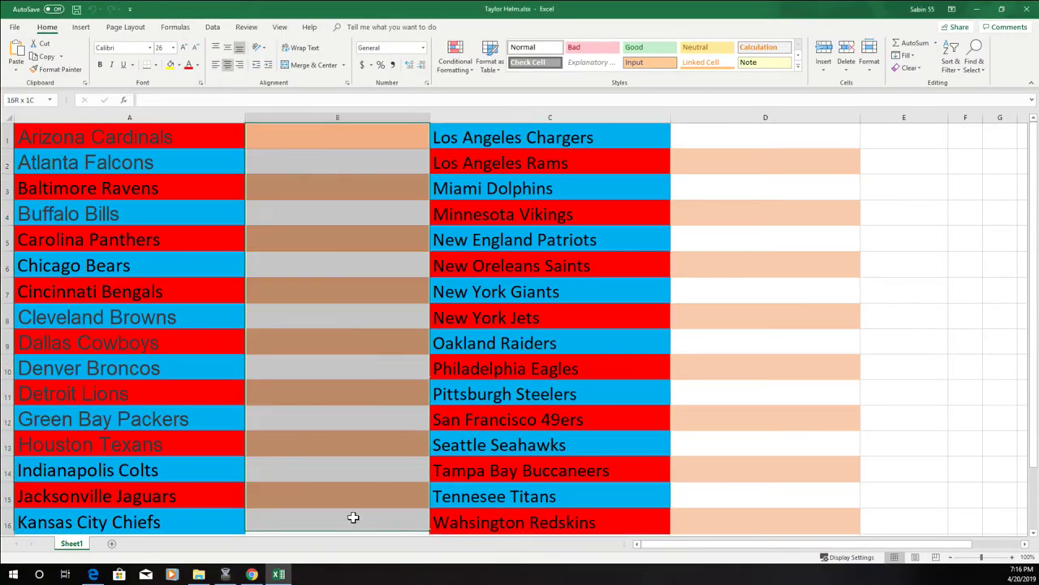
{"action": "right_click", "coordinate": [323, 261]}
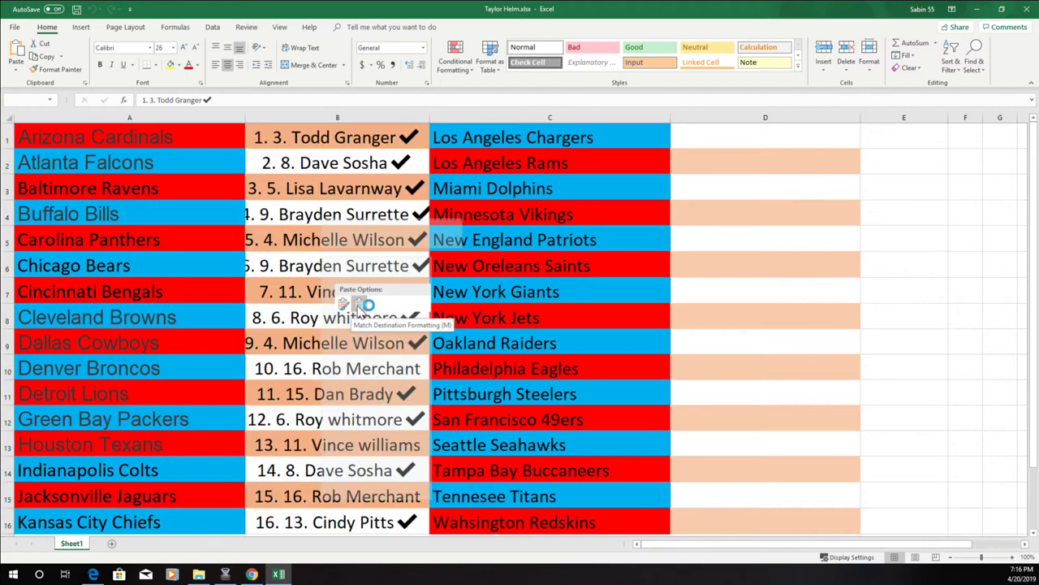
{"action": "left_click", "coordinate": [361, 304]}
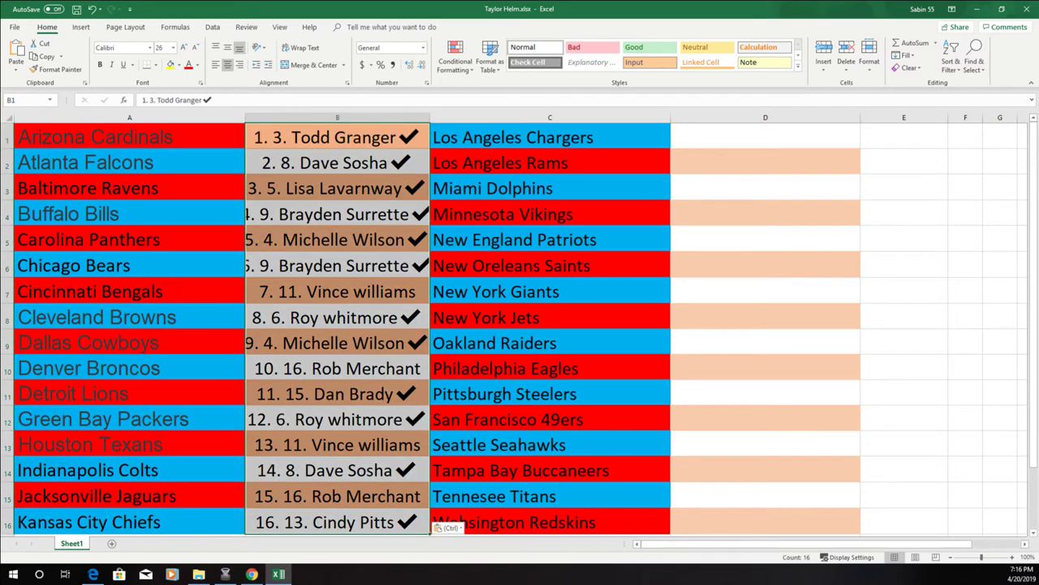
Step: Paste the second set of 16 shuffled names into D1:D16 with matching formatting
{"action": "left_click", "coordinate": [93, 574]}
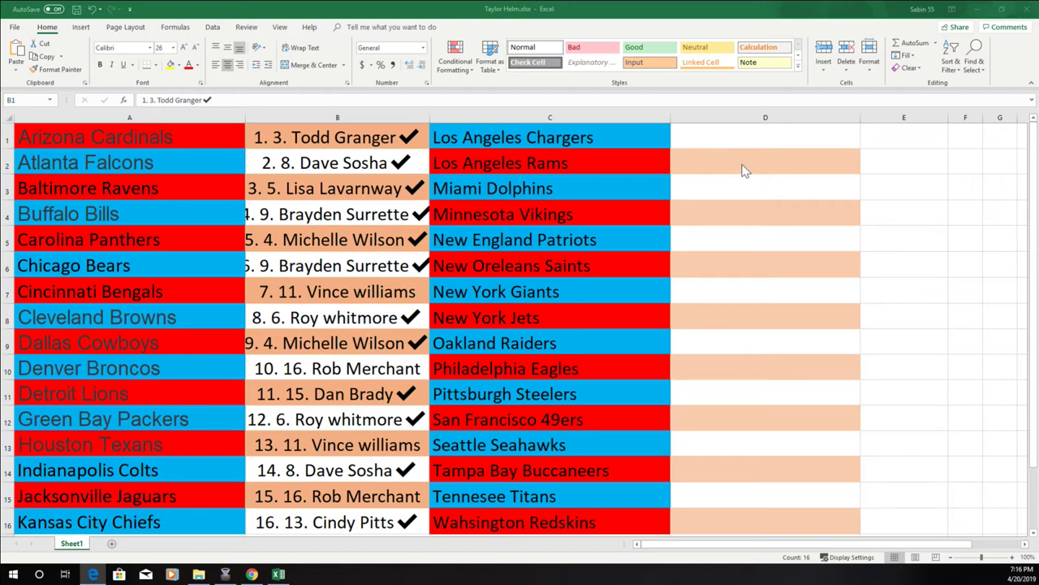
{"action": "left_click", "coordinate": [730, 136]}
{"action": "left_click_drag", "start_coordinate": [730, 136], "coordinate": [752, 511]}
{"action": "right_click", "coordinate": [752, 317]}
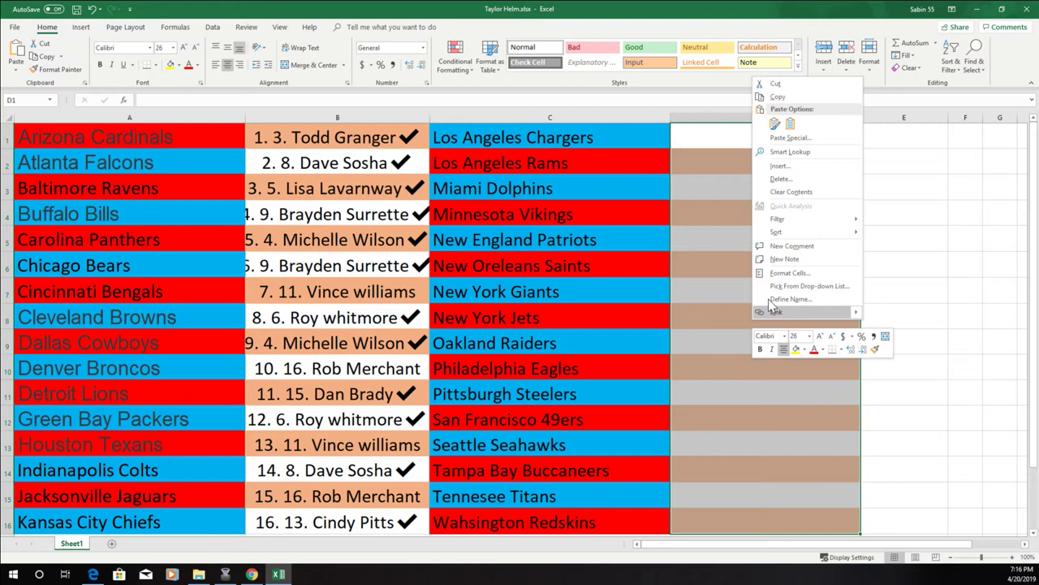
{"action": "left_click", "coordinate": [775, 122]}
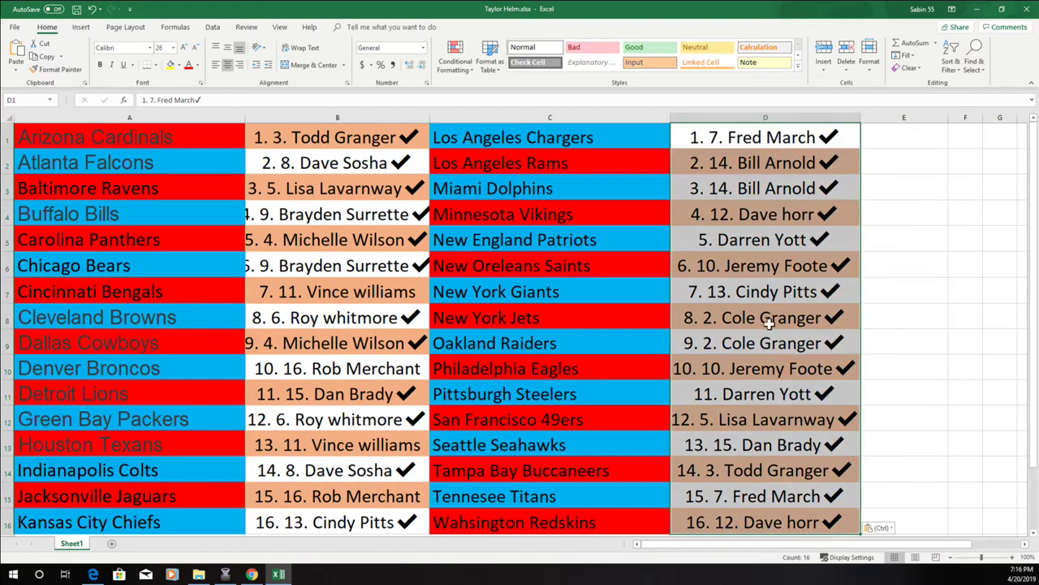
{"action": "left_click", "coordinate": [770, 325]}
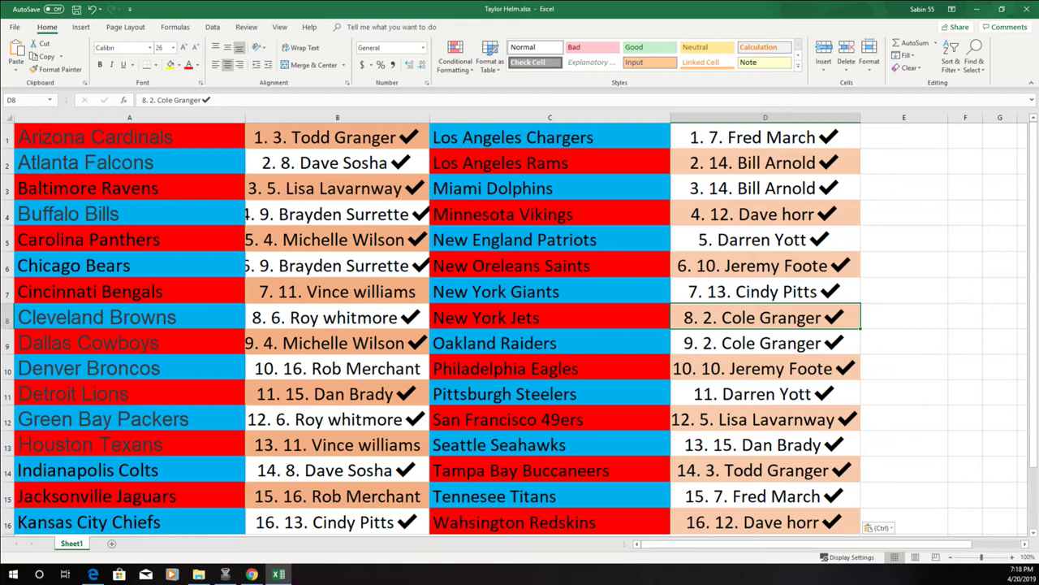
{"action": "key", "text": "alt+Tab"}
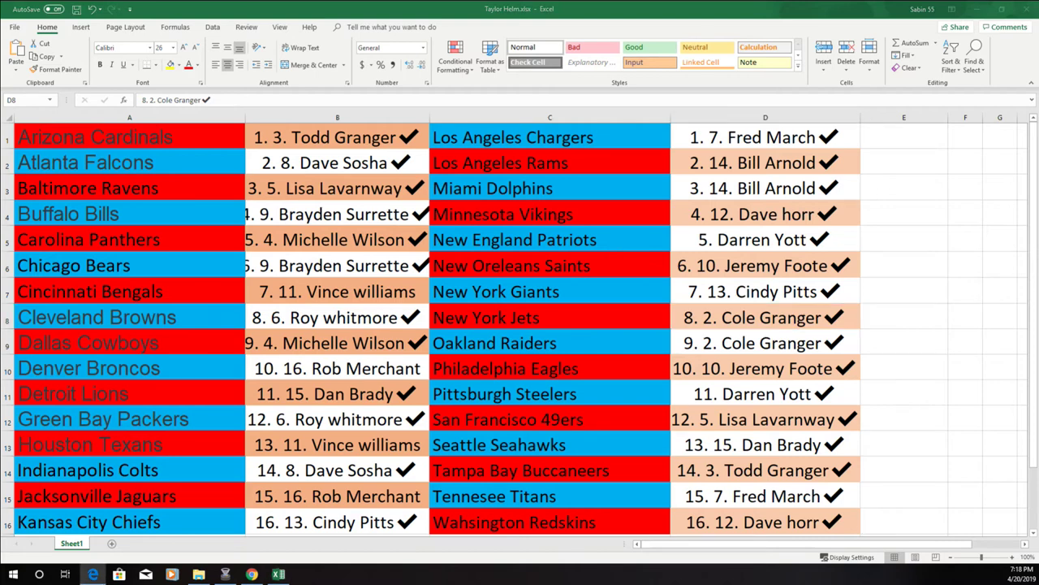